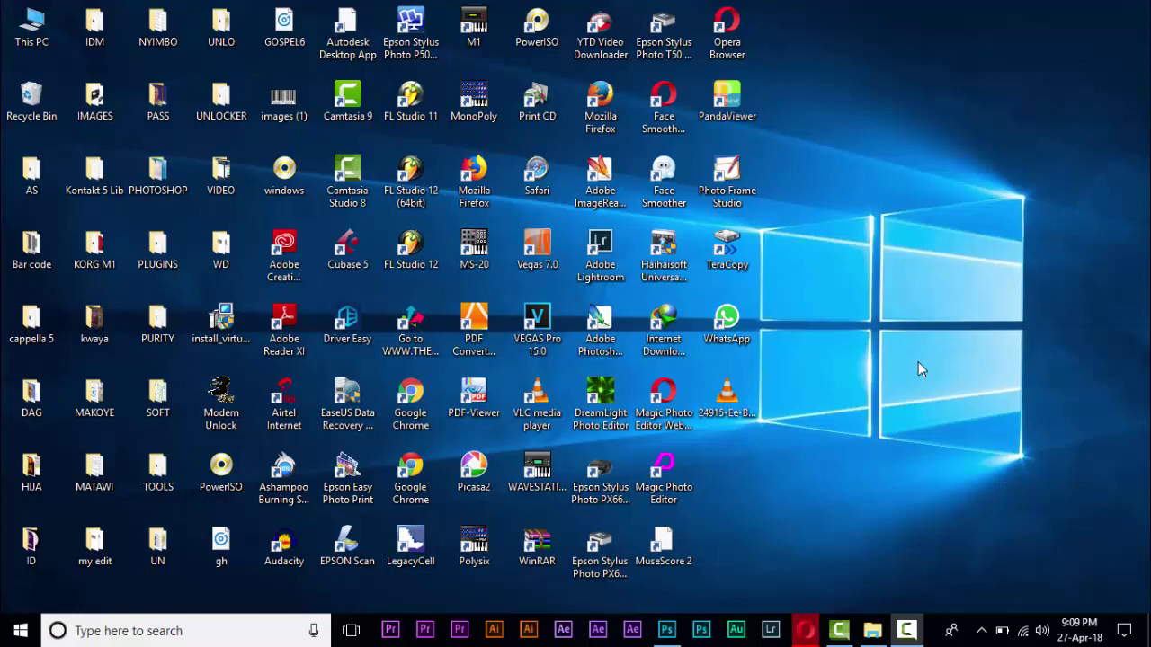
Open the download (1) barcode from the Bar code folder in Photos, zoom in, then close Photos.
{"action": "double_click", "coordinate": [40, 248]}
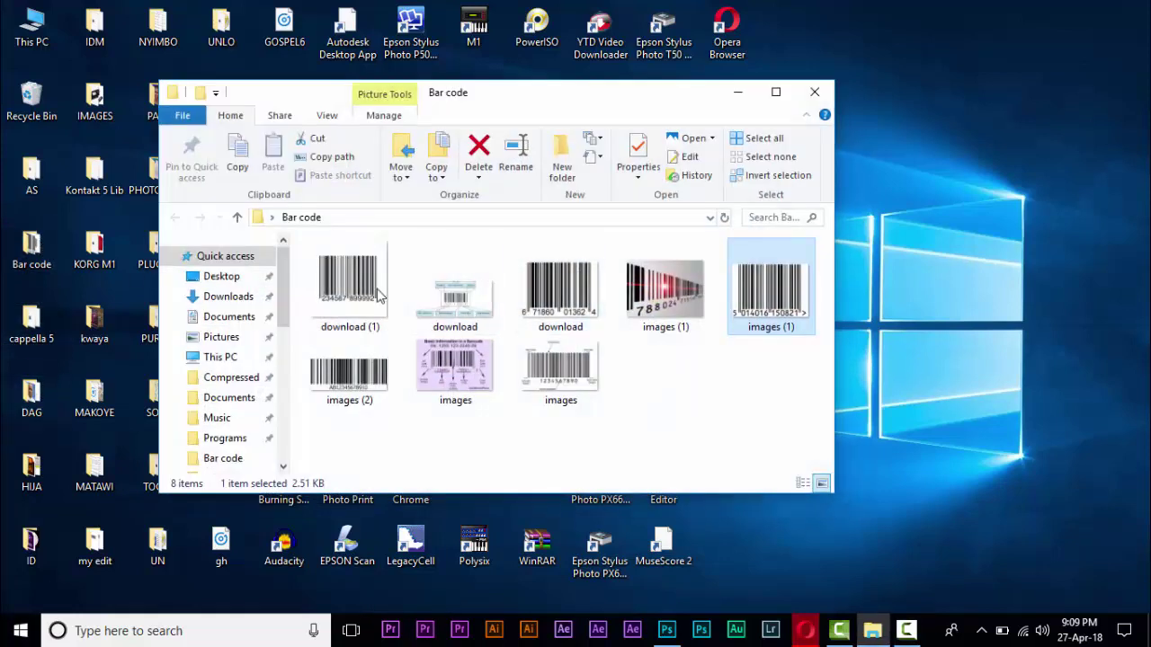
{"action": "double_click", "coordinate": [351, 279]}
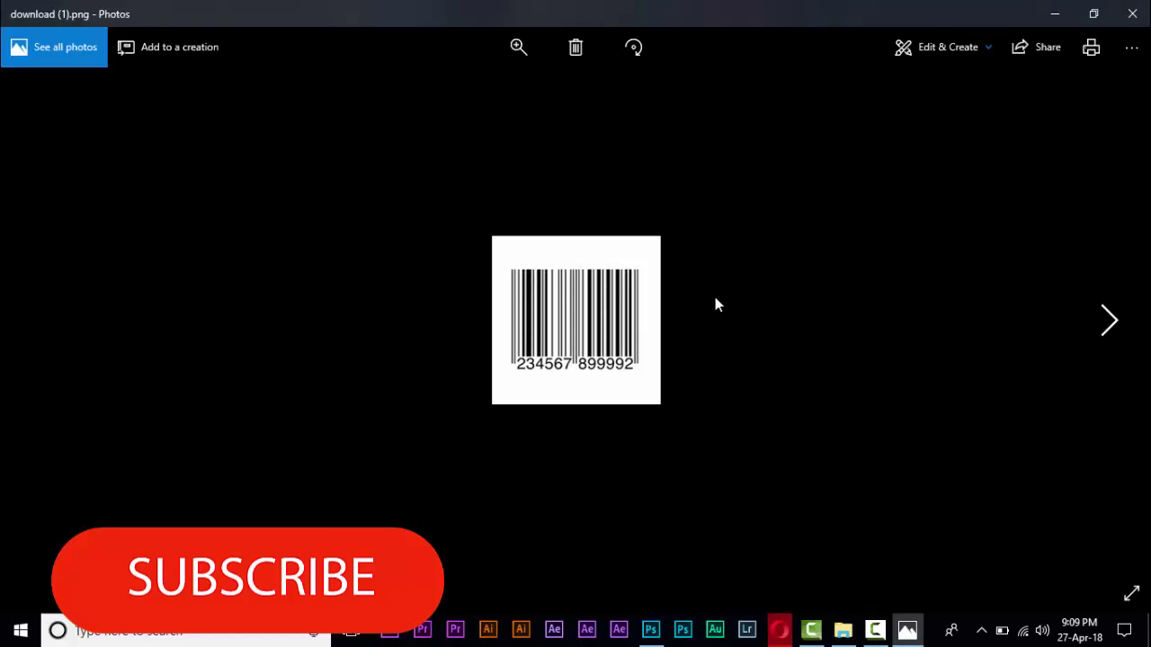
{"action": "scroll", "coordinate": [715, 306], "scroll_direction": "up", "scroll_amount": 1}
{"action": "scroll", "coordinate": [715, 306], "scroll_direction": "up", "scroll_amount": 2}
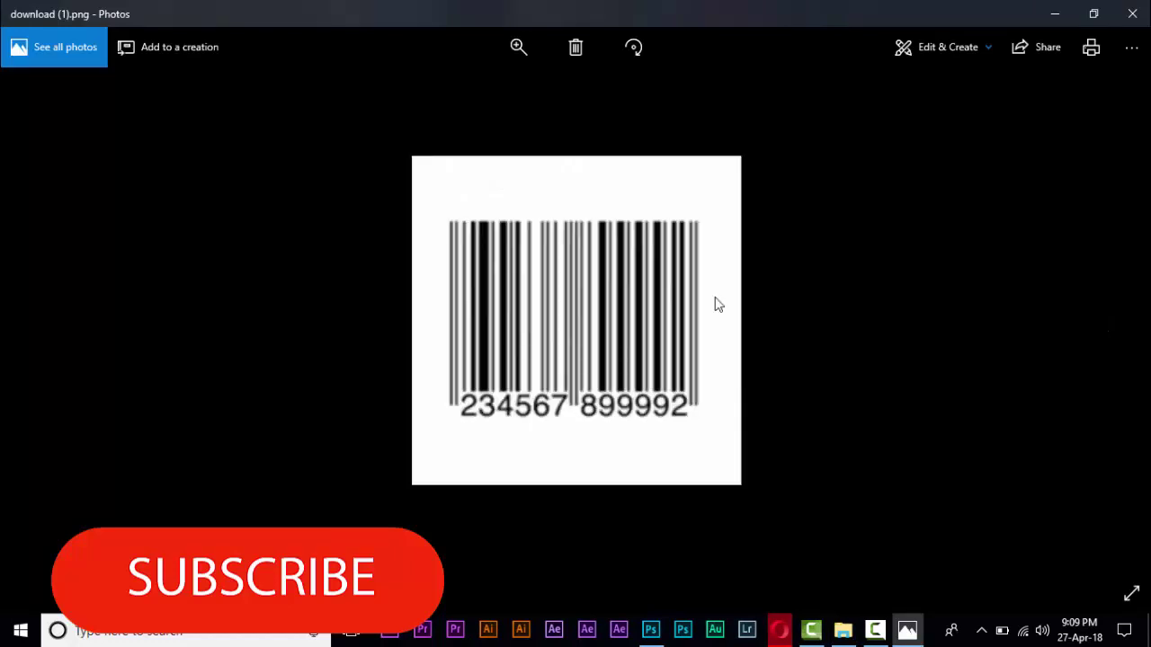
{"action": "scroll", "coordinate": [715, 305], "scroll_direction": "up", "scroll_amount": 2}
{"action": "scroll", "coordinate": [716, 305], "scroll_direction": "up", "scroll_amount": 1}
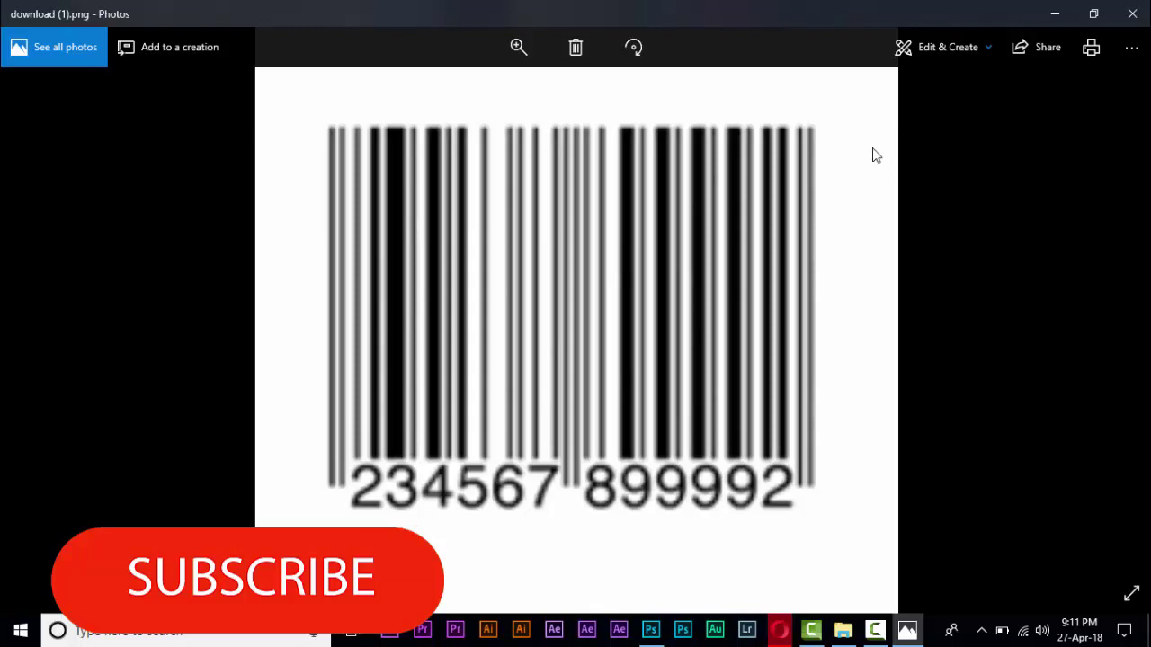
{"action": "left_click", "coordinate": [1135, 16]}
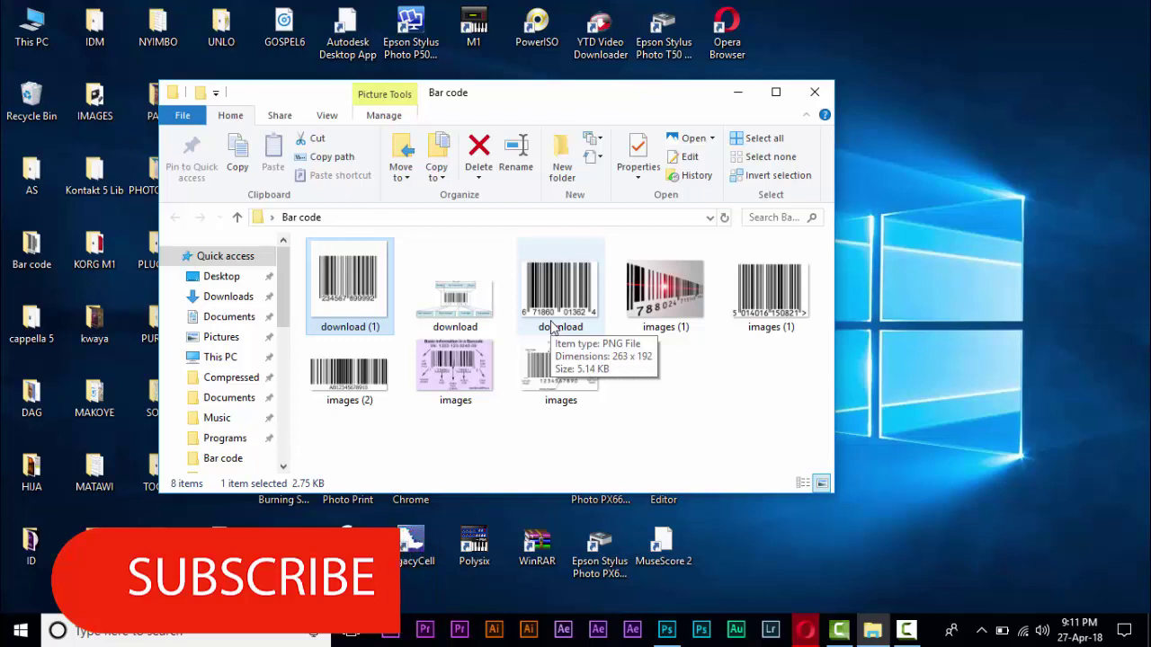
{"action": "double_click", "coordinate": [342, 392]}
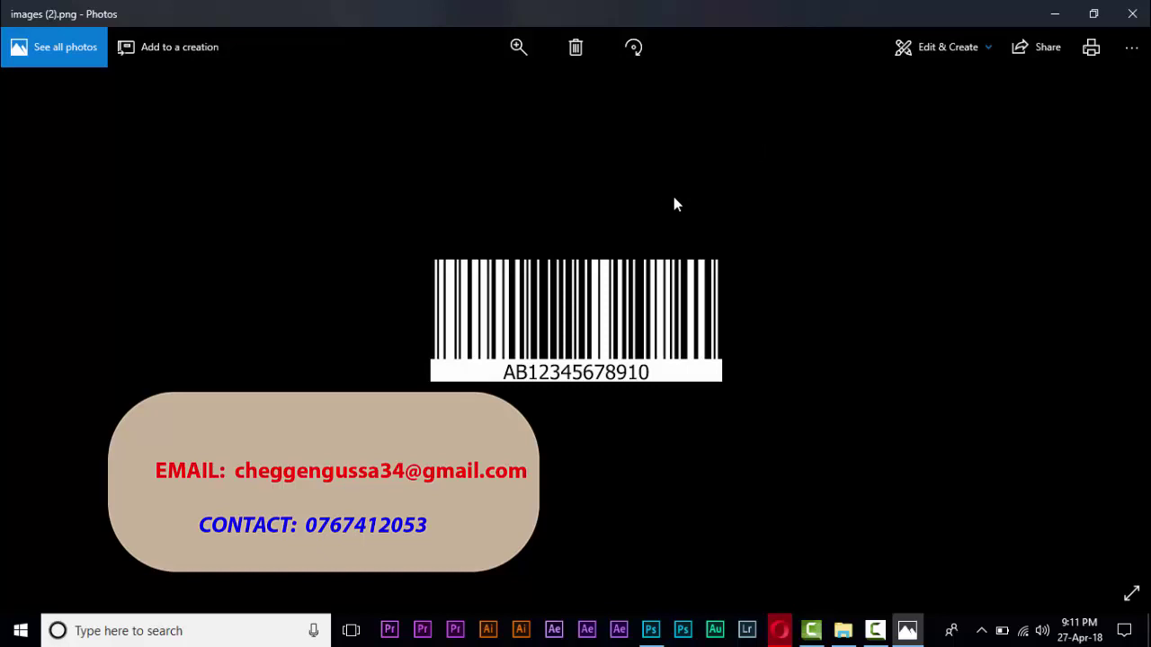
{"action": "key", "text": "ctrl+plus"}
{"action": "key", "text": "ctrl+plus"}
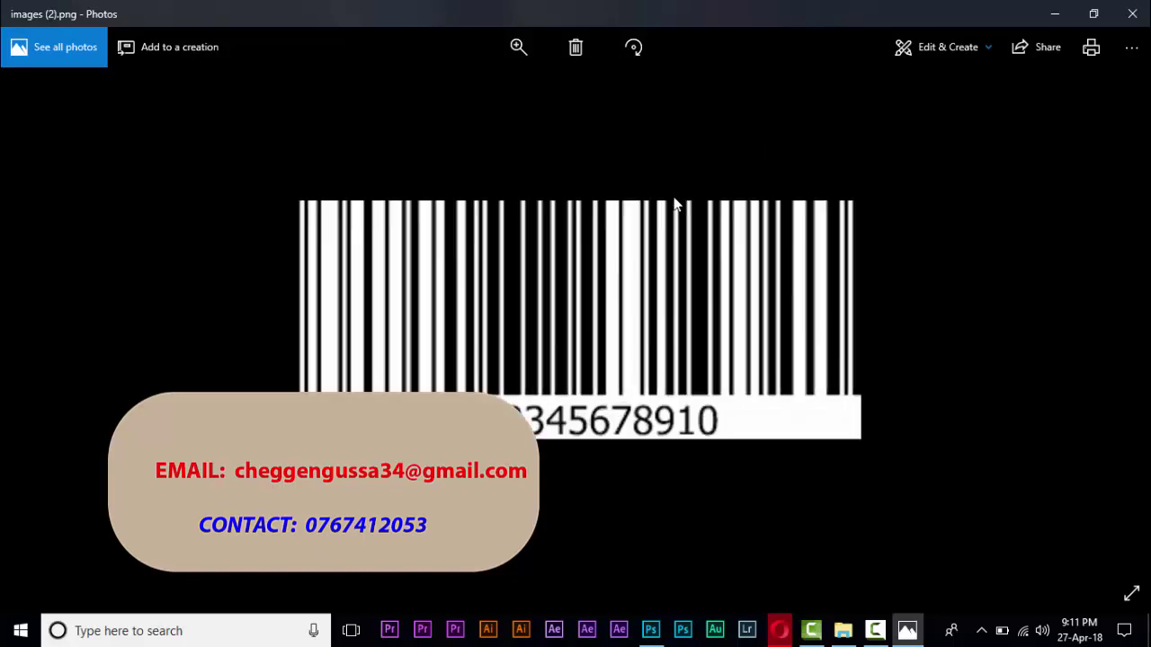
{"action": "key", "text": "ctrl+plus"}
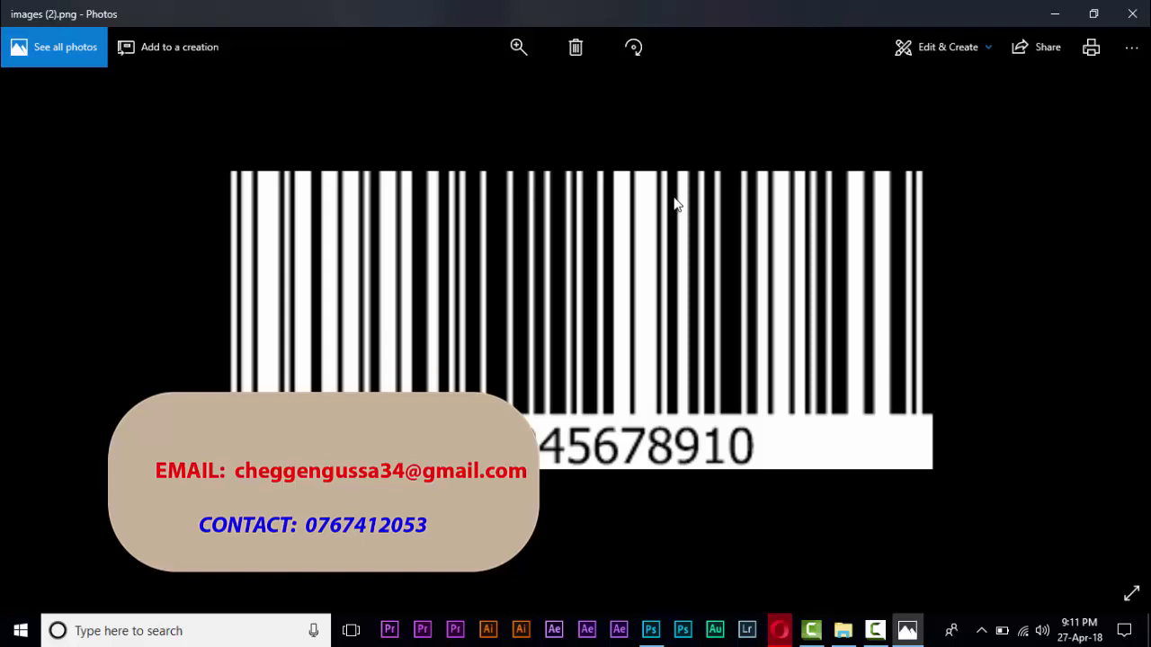
{"action": "left_click", "coordinate": [1135, 13]}
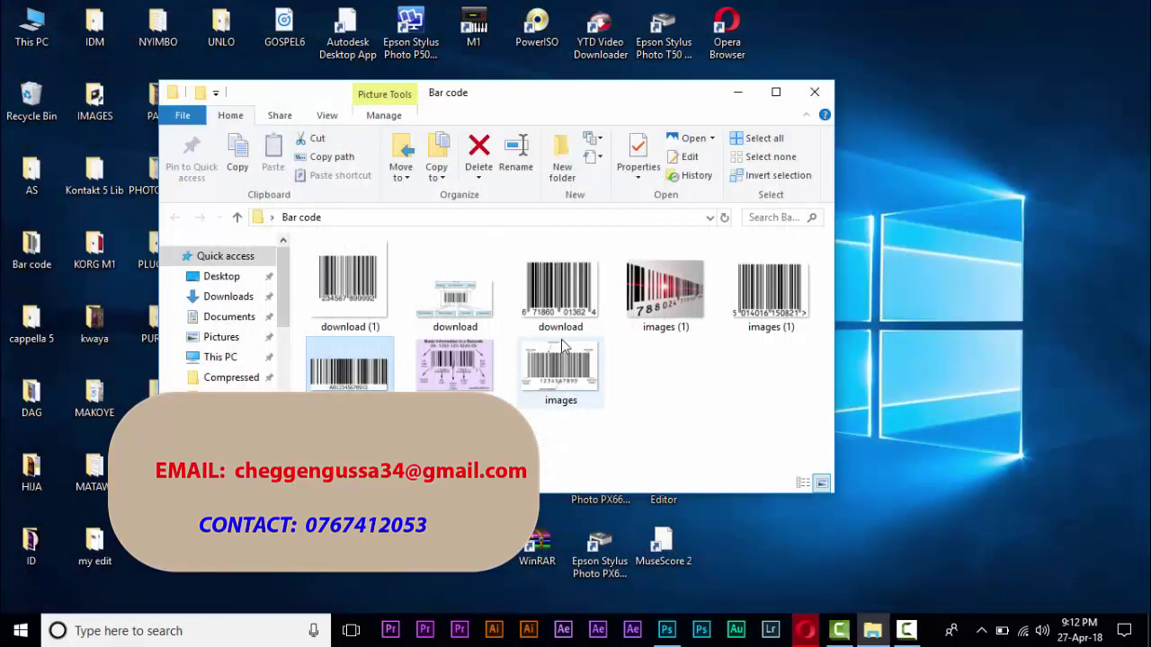
{"action": "double_click", "coordinate": [768, 304]}
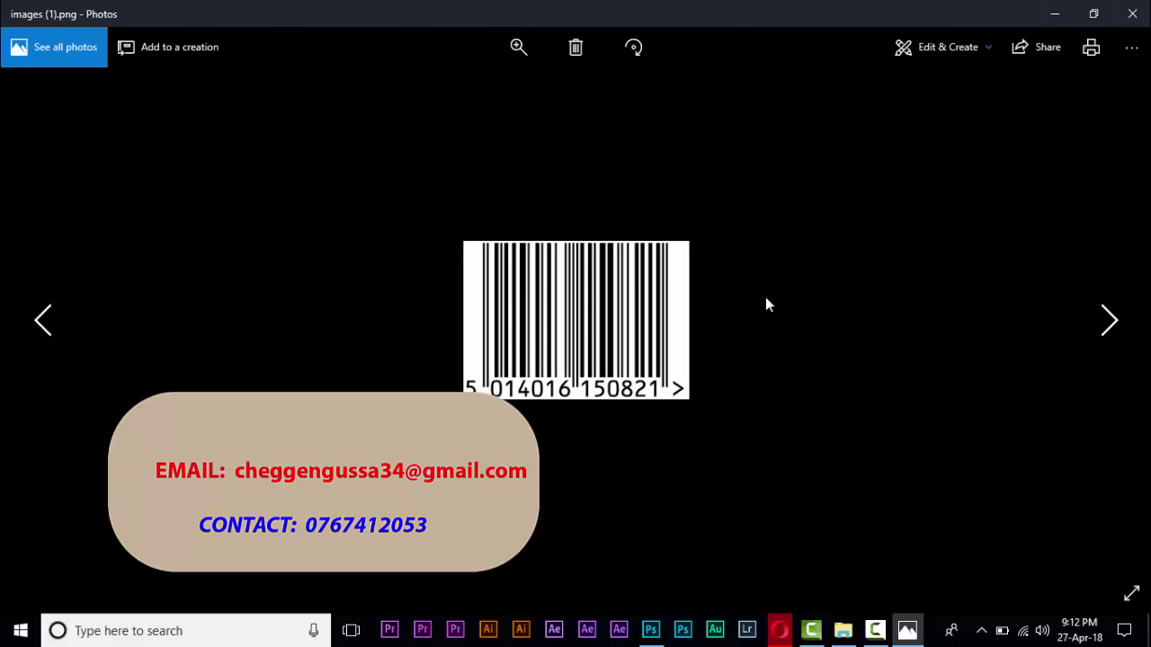
{"action": "scroll", "coordinate": [765, 304], "scroll_direction": "up", "scroll_amount": 2}
{"action": "scroll", "coordinate": [765, 304], "scroll_direction": "up", "scroll_amount": 1}
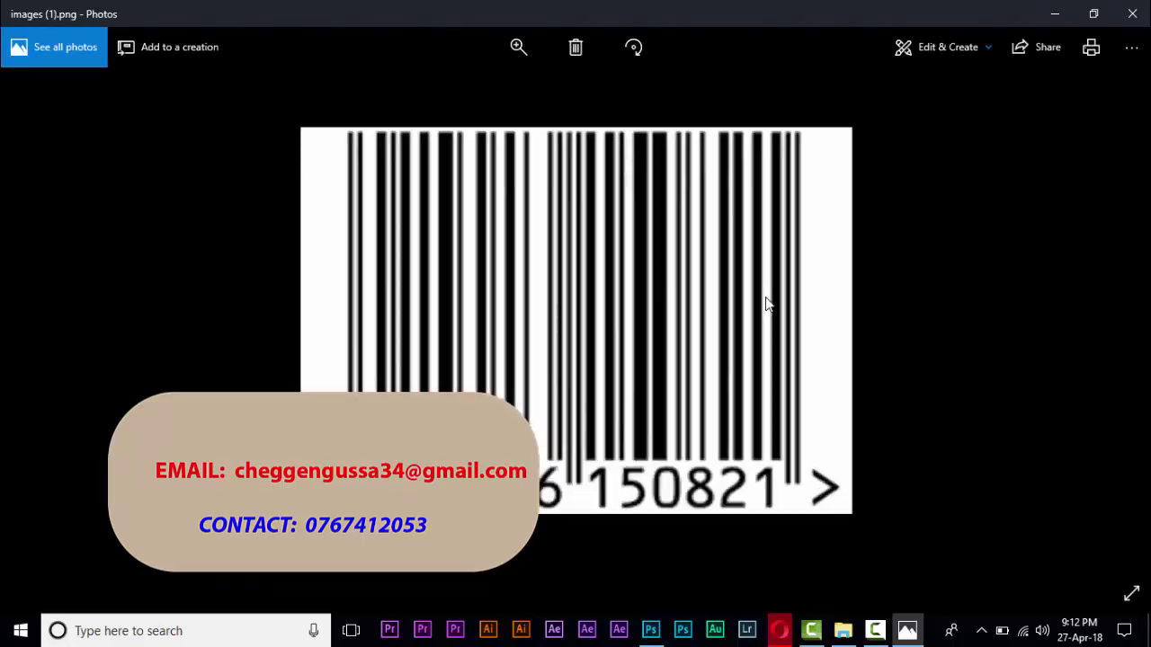
{"action": "scroll", "coordinate": [765, 304], "scroll_direction": "up", "scroll_amount": 1}
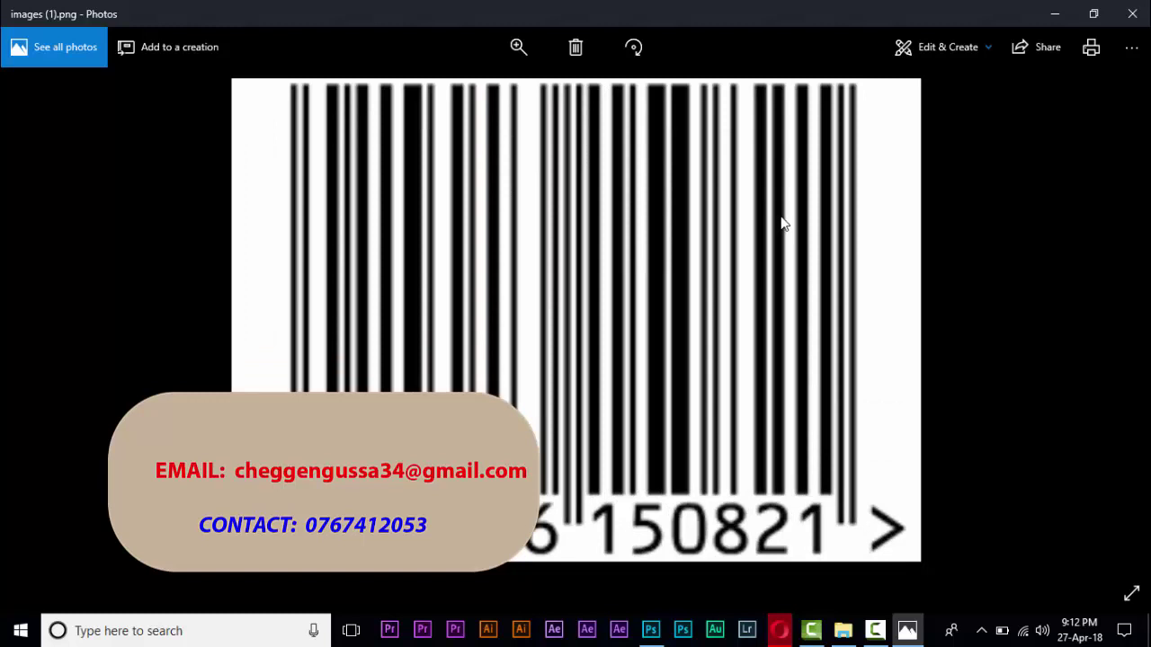
{"action": "left_click", "coordinate": [1131, 15]}
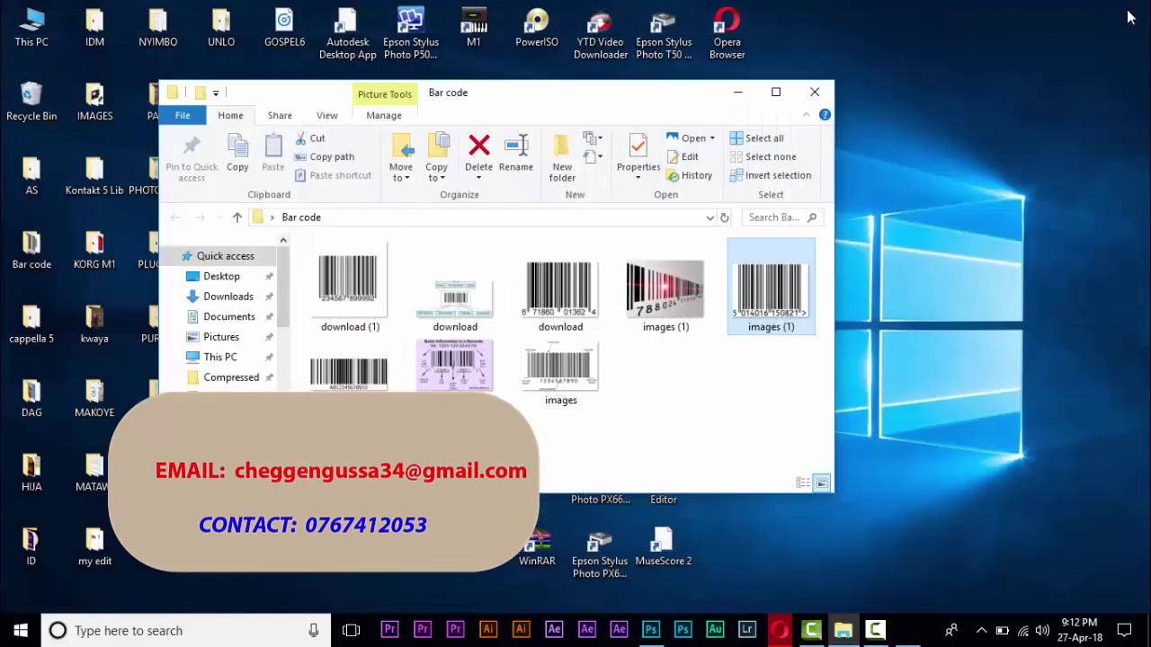
Close the Bar code folder window, refresh the desktop twice, and bring Photoshop to the front.
{"action": "left_click", "coordinate": [818, 93]}
{"action": "right_click", "coordinate": [813, 59]}
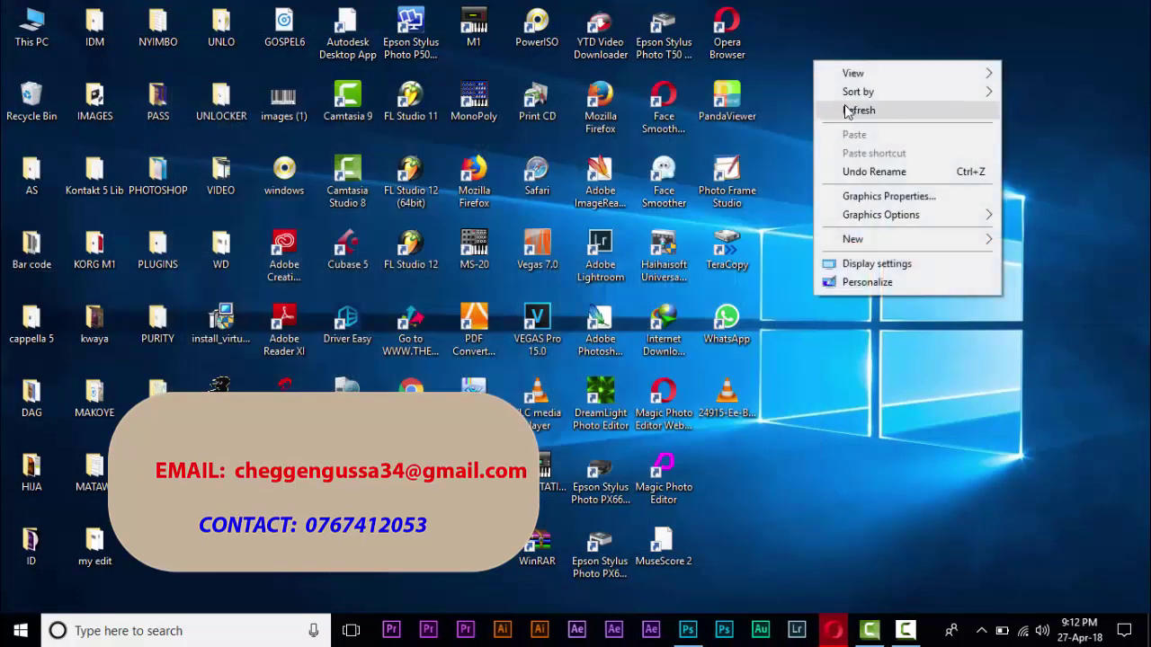
{"action": "left_click", "coordinate": [871, 112]}
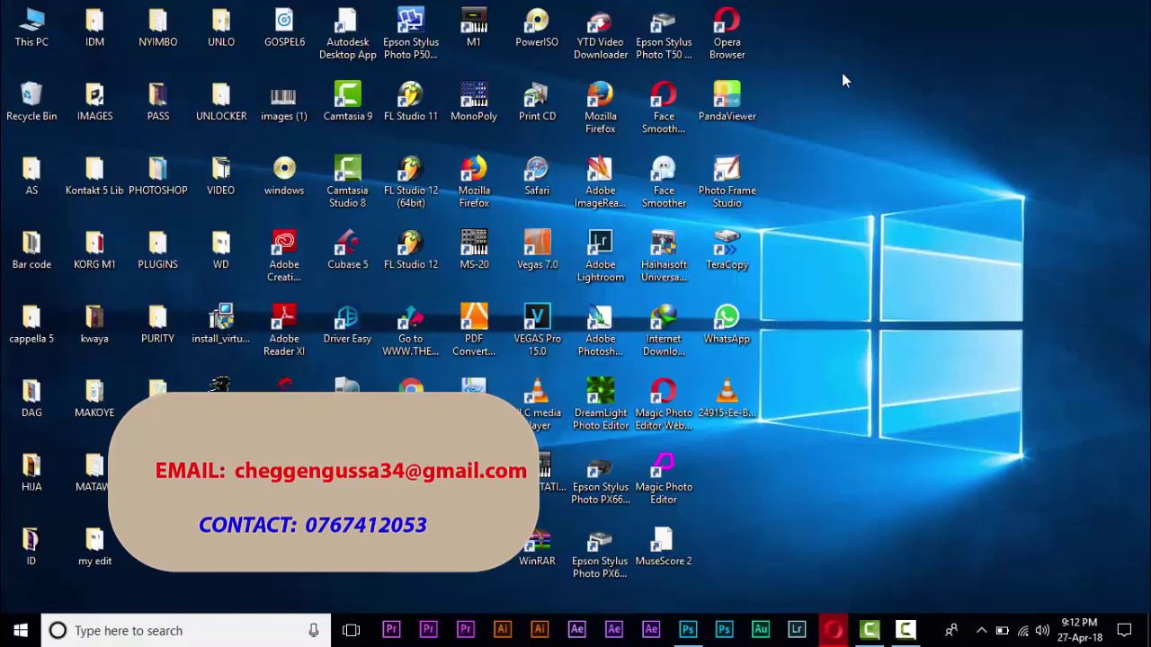
{"action": "right_click", "coordinate": [842, 70]}
{"action": "left_click", "coordinate": [896, 117]}
{"action": "left_click", "coordinate": [689, 633]}
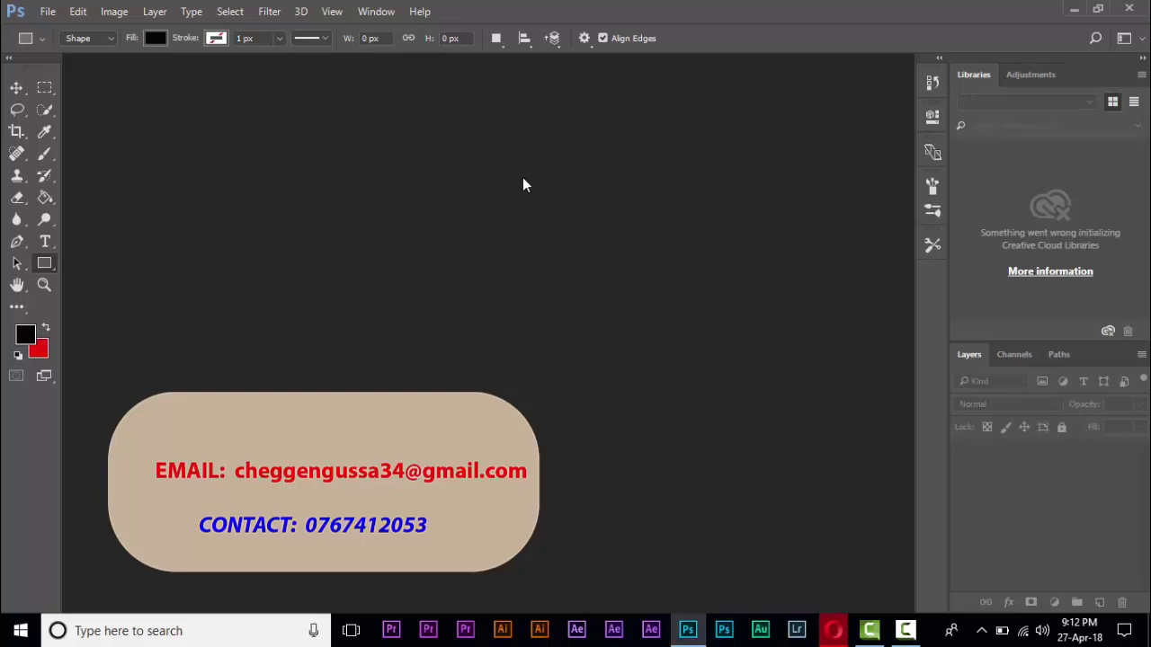
Create a new document named 'bar code' sized 1000 × 1000 pixels.
{"action": "left_click", "coordinate": [47, 12]}
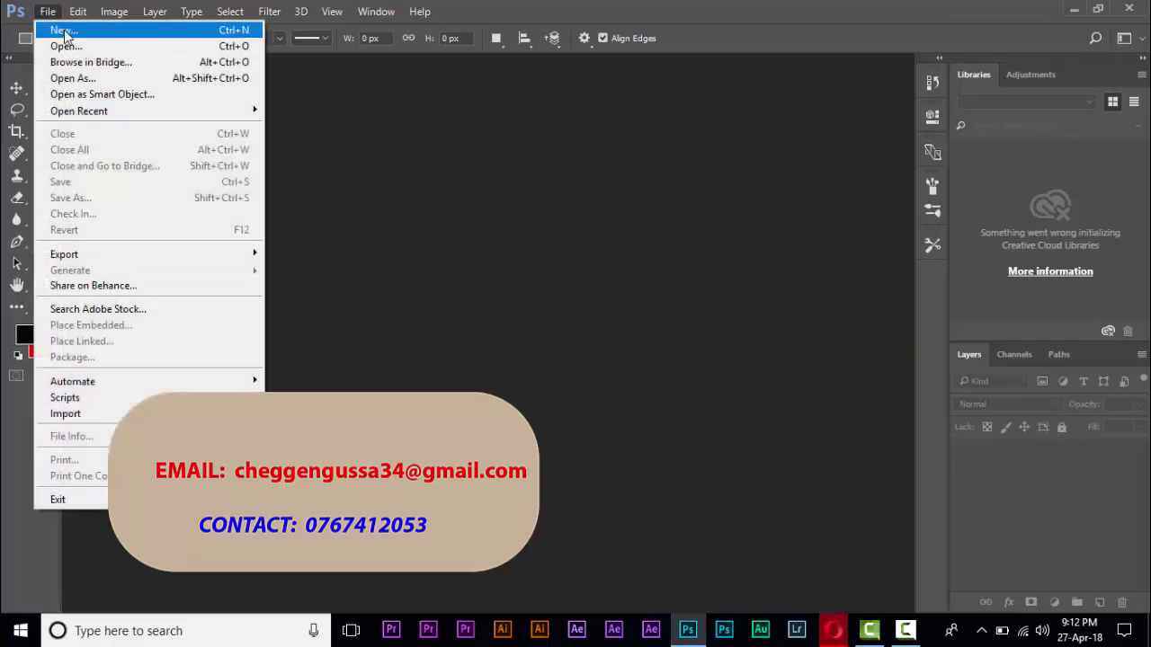
{"action": "left_click", "coordinate": [63, 31]}
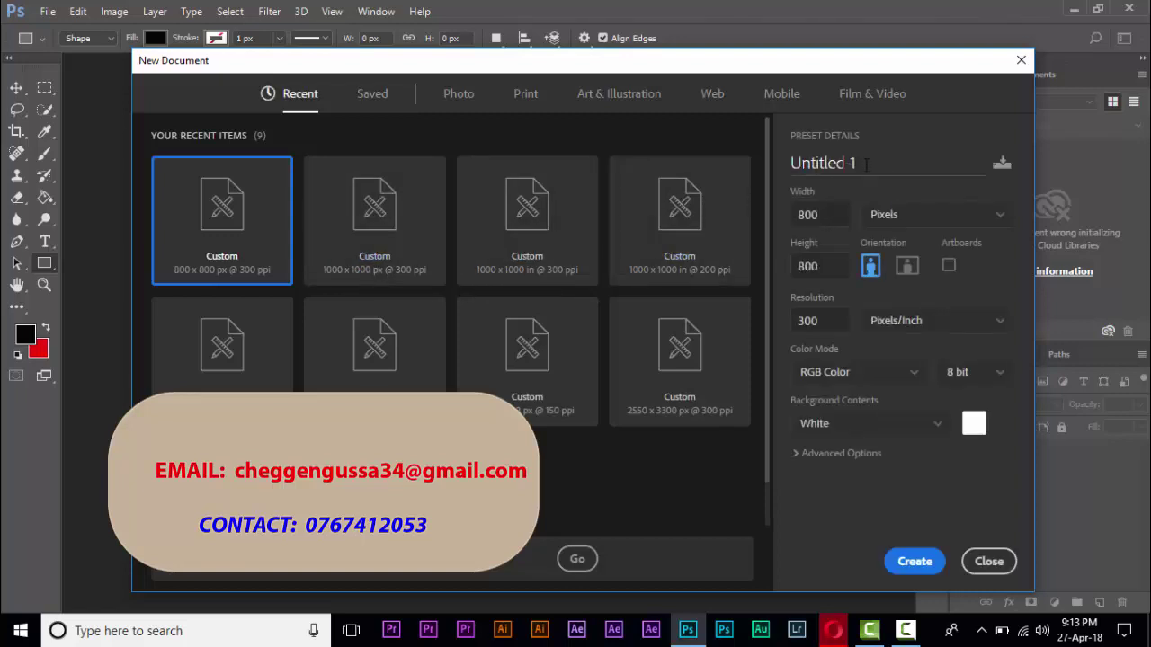
{"action": "left_click_drag", "start_coordinate": [868, 162], "coordinate": [740, 170]}
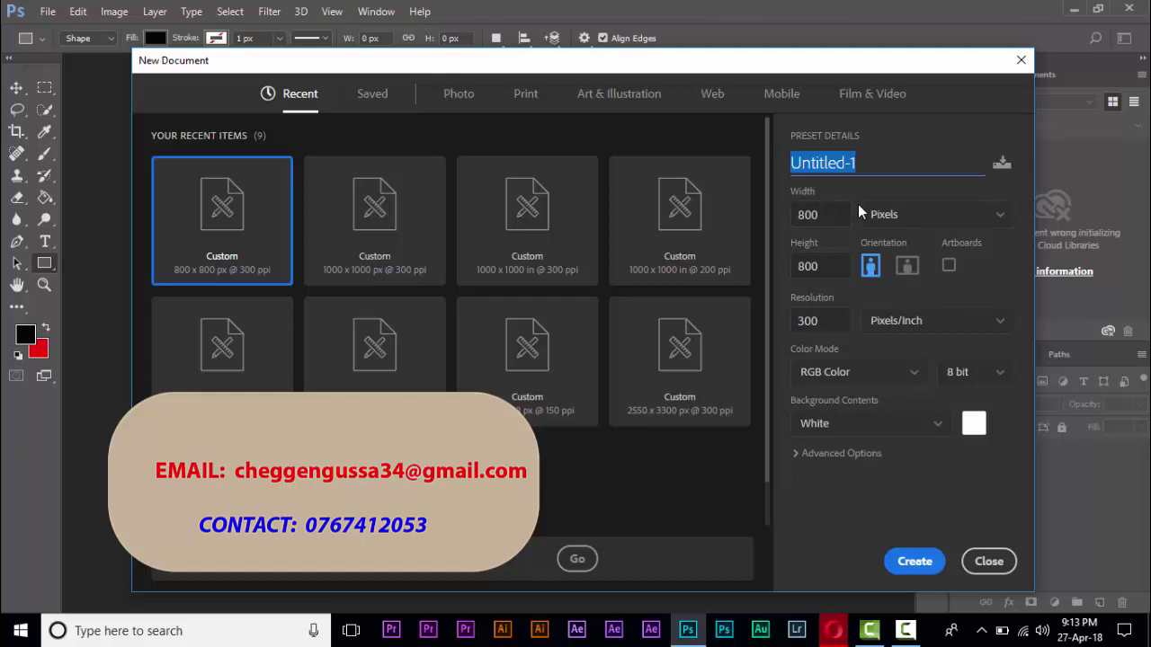
{"action": "type", "text": "b"}
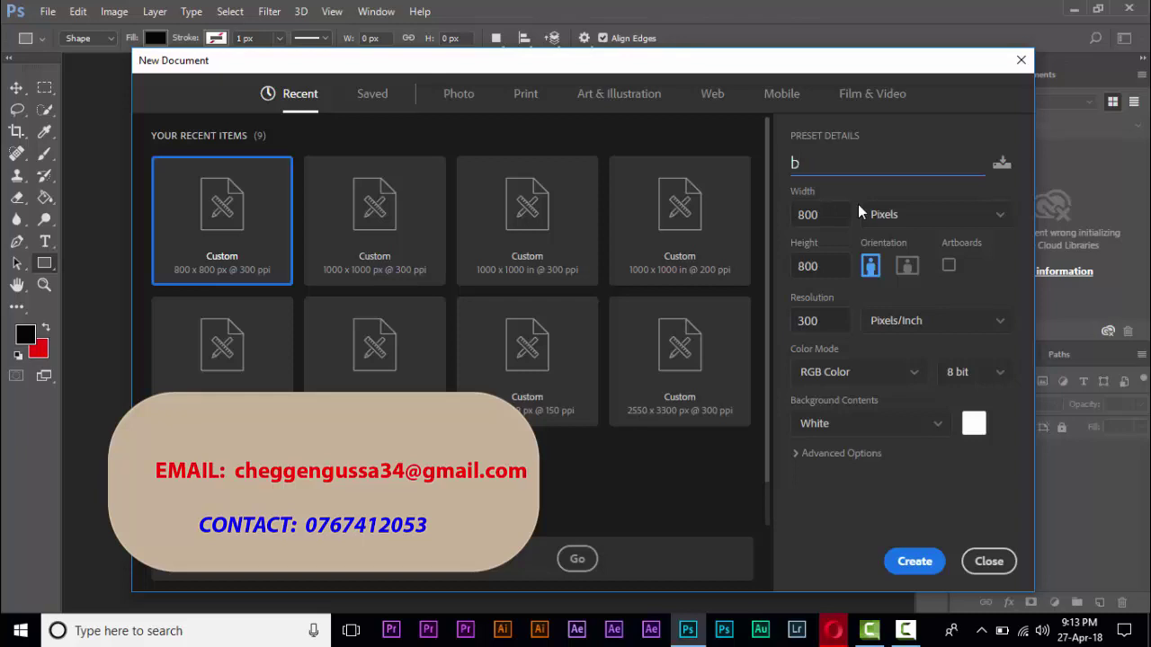
{"action": "type", "text": "ar c"}
{"action": "type", "text": "ode"}
{"action": "key", "text": "Tab"}
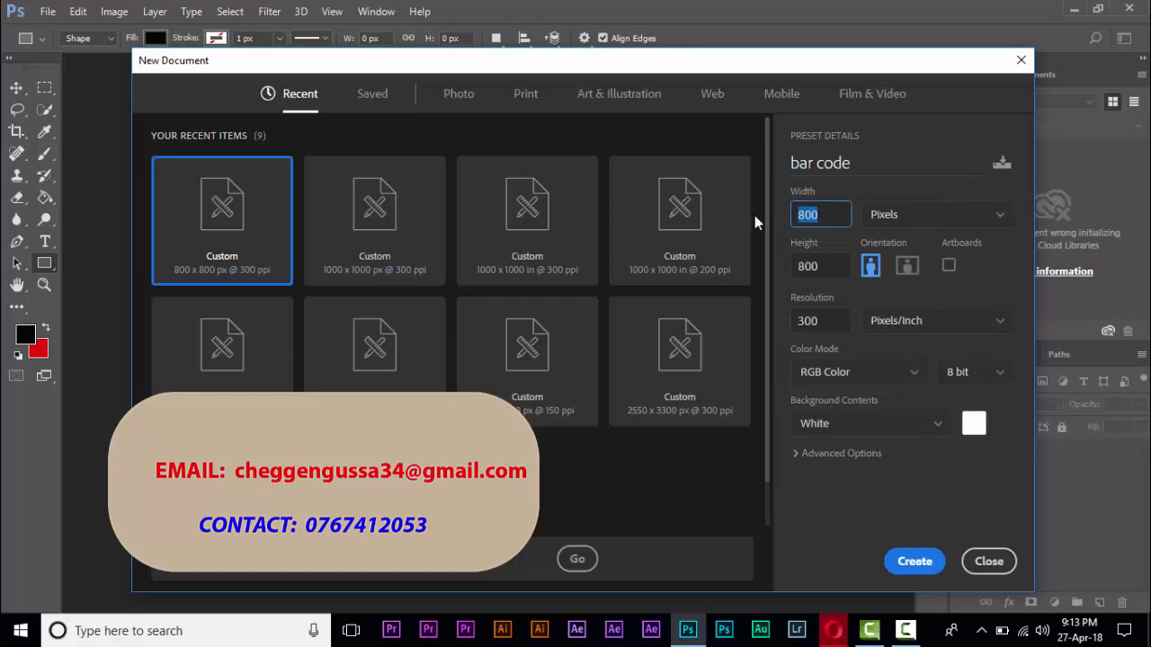
{"action": "type", "text": "1000"}
{"action": "type", "text": "0"}
{"action": "key", "text": "BackSpace"}
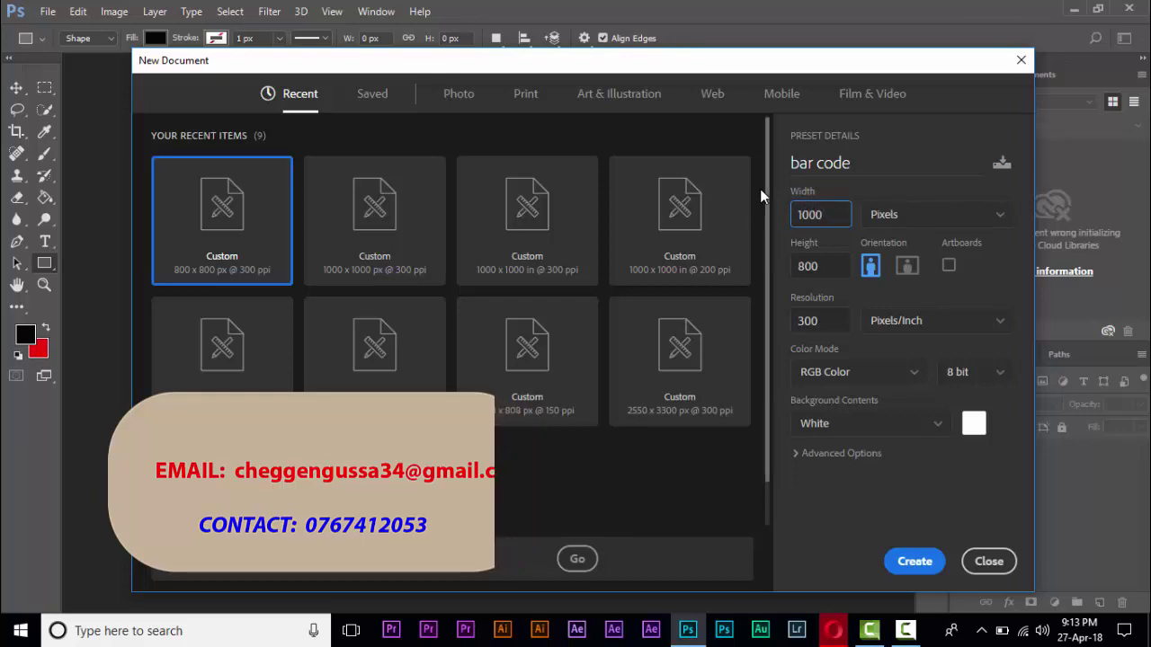
{"action": "left_click", "coordinate": [832, 264]}
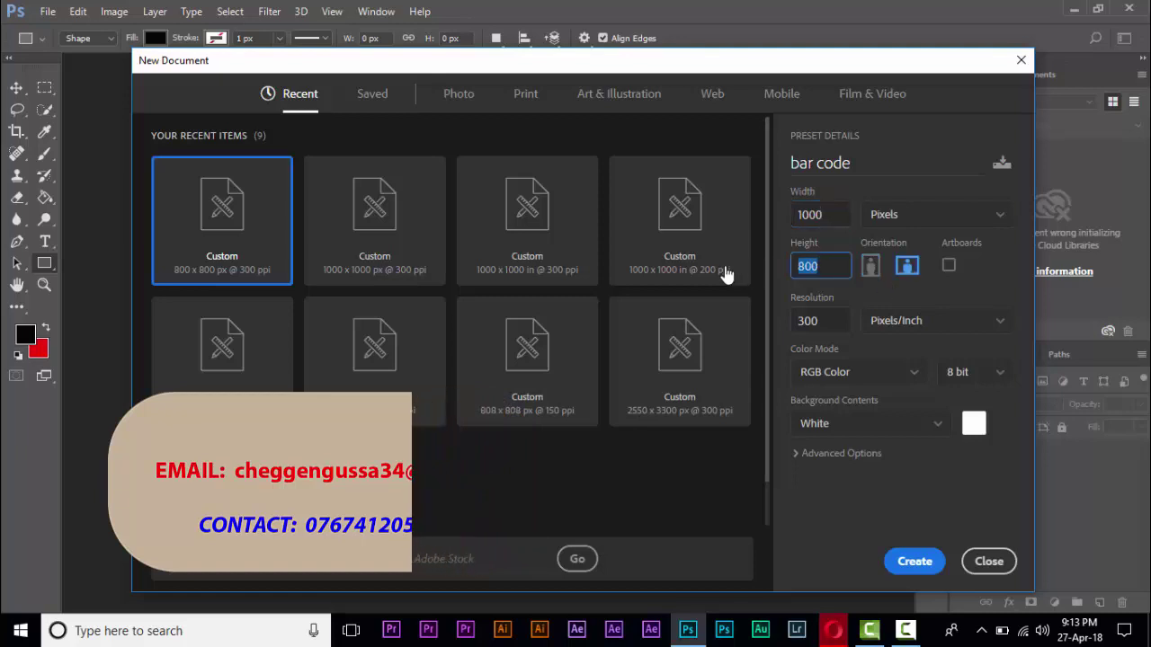
{"action": "type", "text": "1000"}
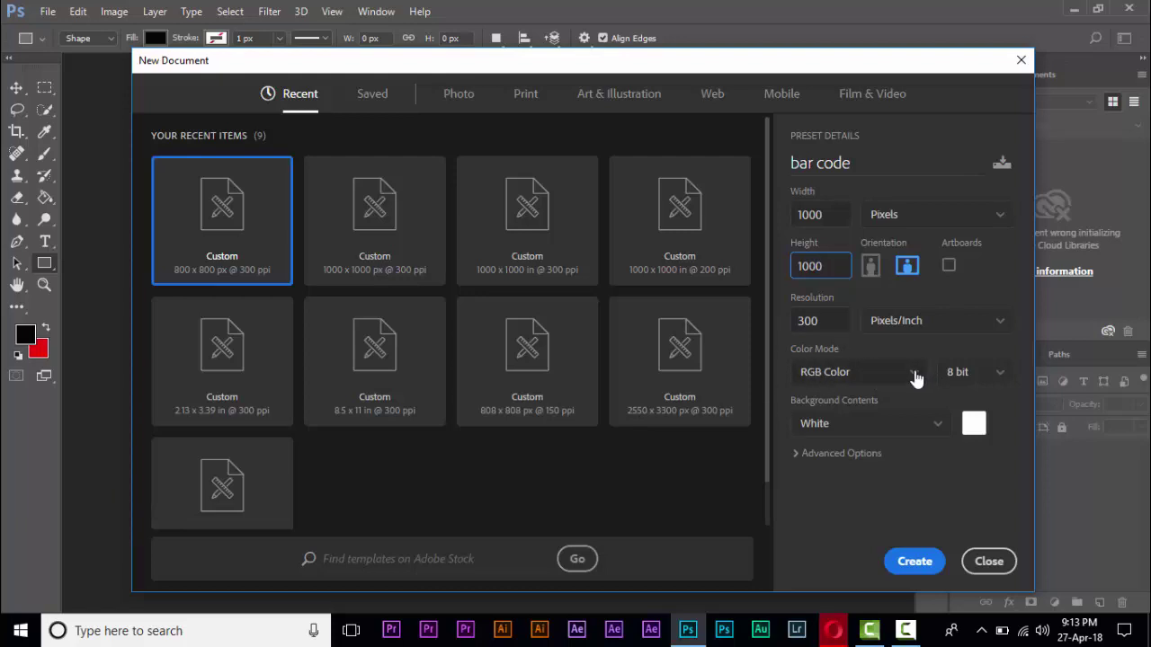
{"action": "left_click", "coordinate": [915, 562]}
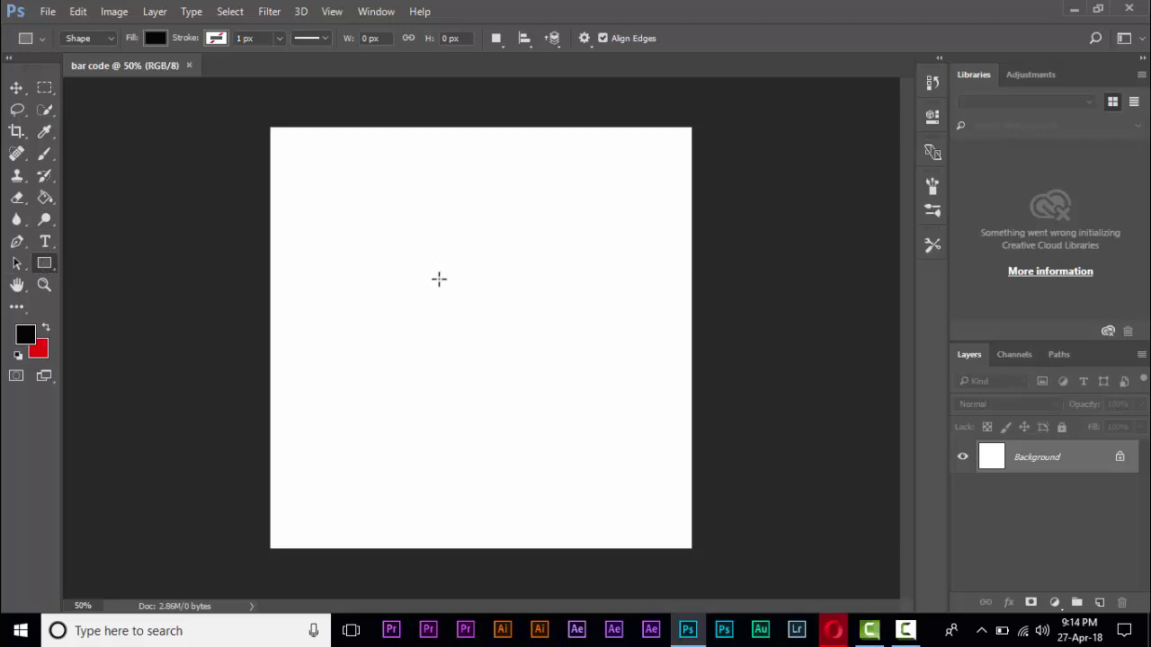
Draw a black 500 × 200 px rectangle with the Rectangle tool and close its Properties panel.
{"action": "right_click", "coordinate": [47, 266]}
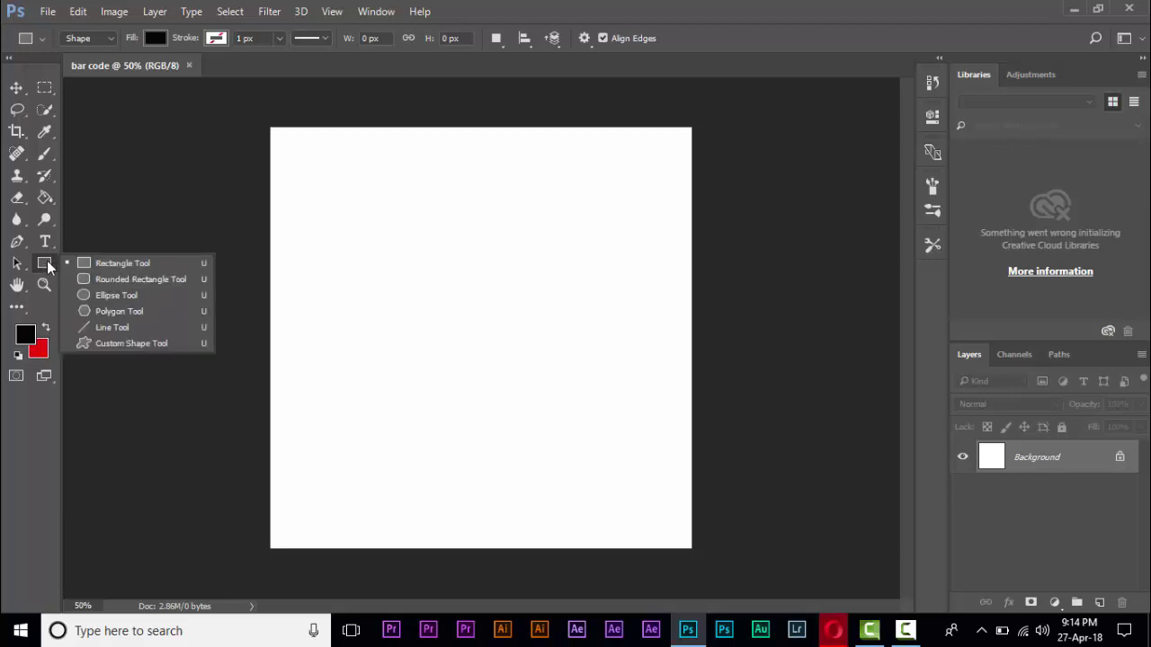
{"action": "left_click", "coordinate": [114, 265]}
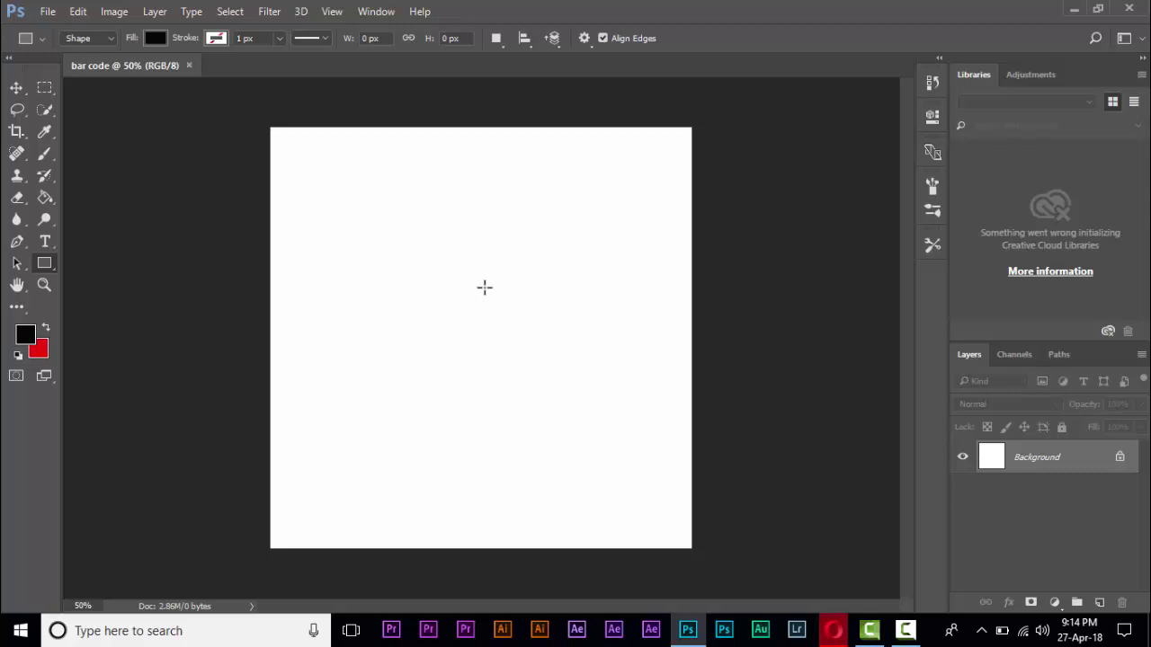
{"action": "left_click", "coordinate": [483, 287]}
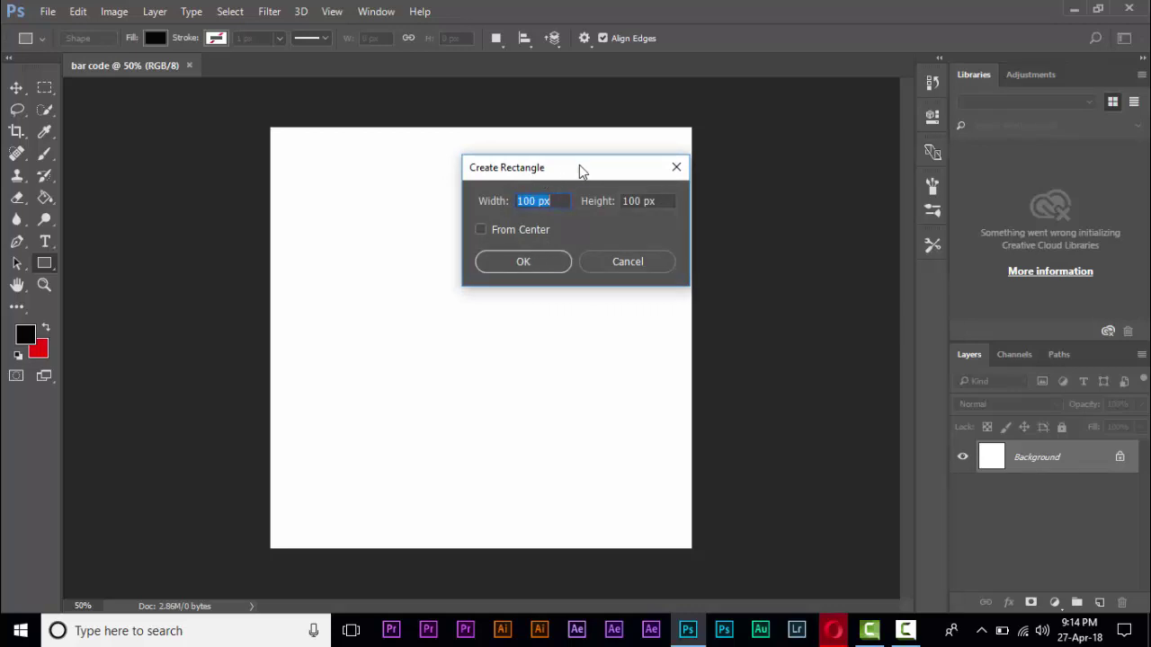
{"action": "left_click_drag", "start_coordinate": [579, 170], "coordinate": [529, 176]}
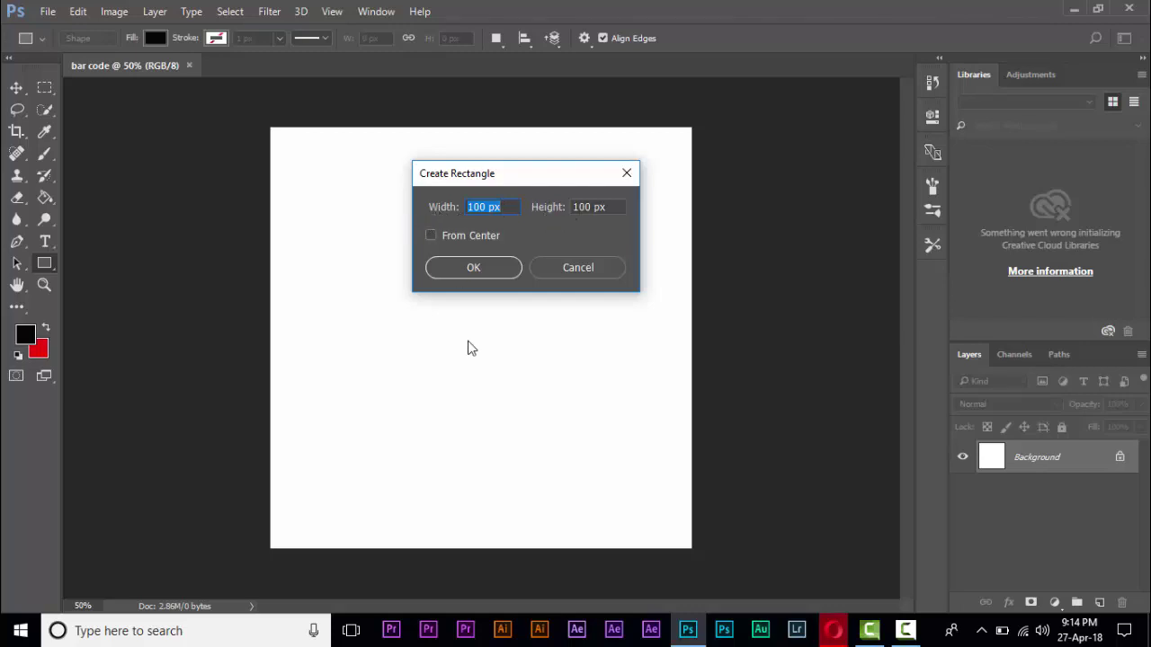
{"action": "type", "text": "500"}
{"action": "left_click", "coordinate": [610, 207]}
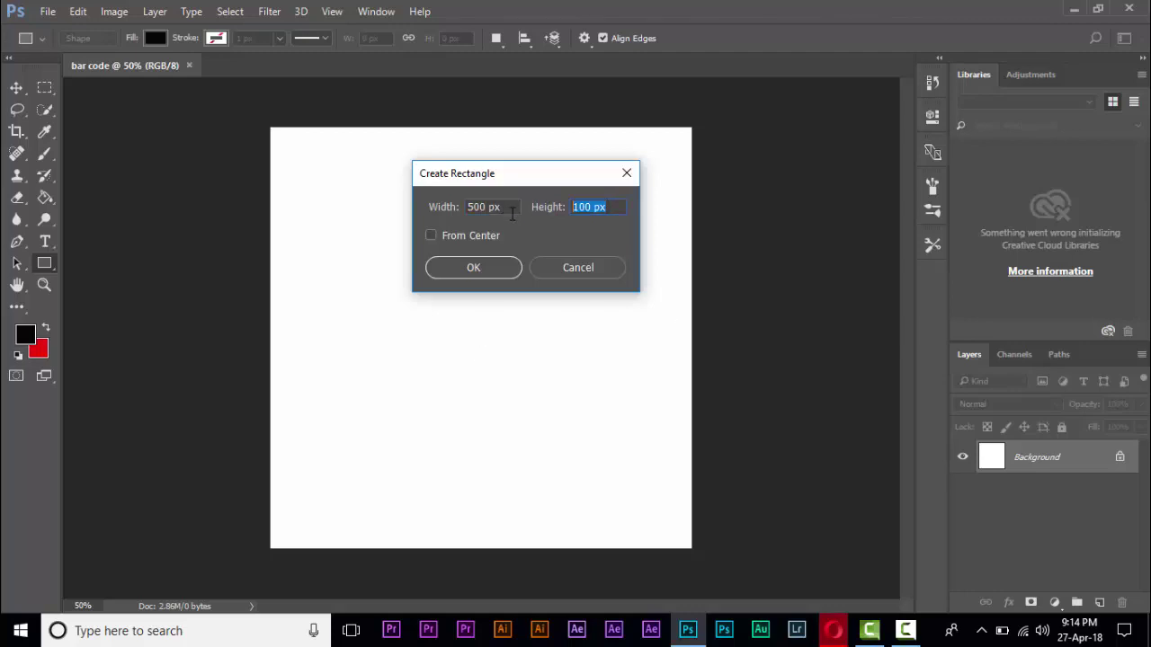
{"action": "type", "text": "200"}
{"action": "left_click", "coordinate": [474, 270]}
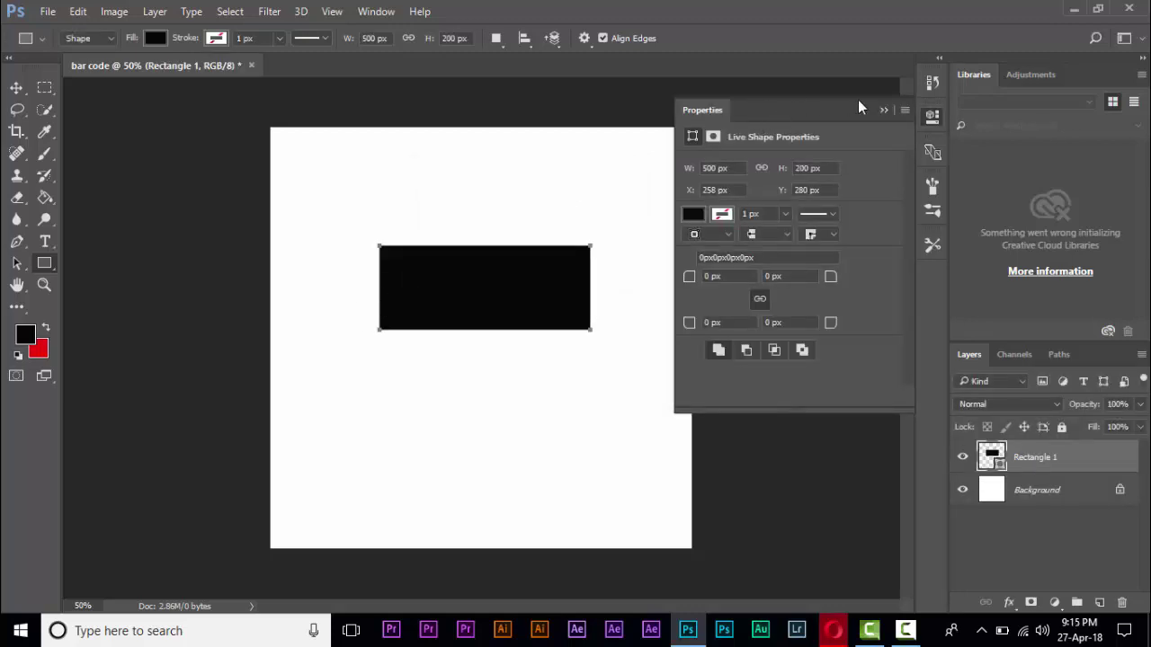
{"action": "left_click", "coordinate": [883, 109]}
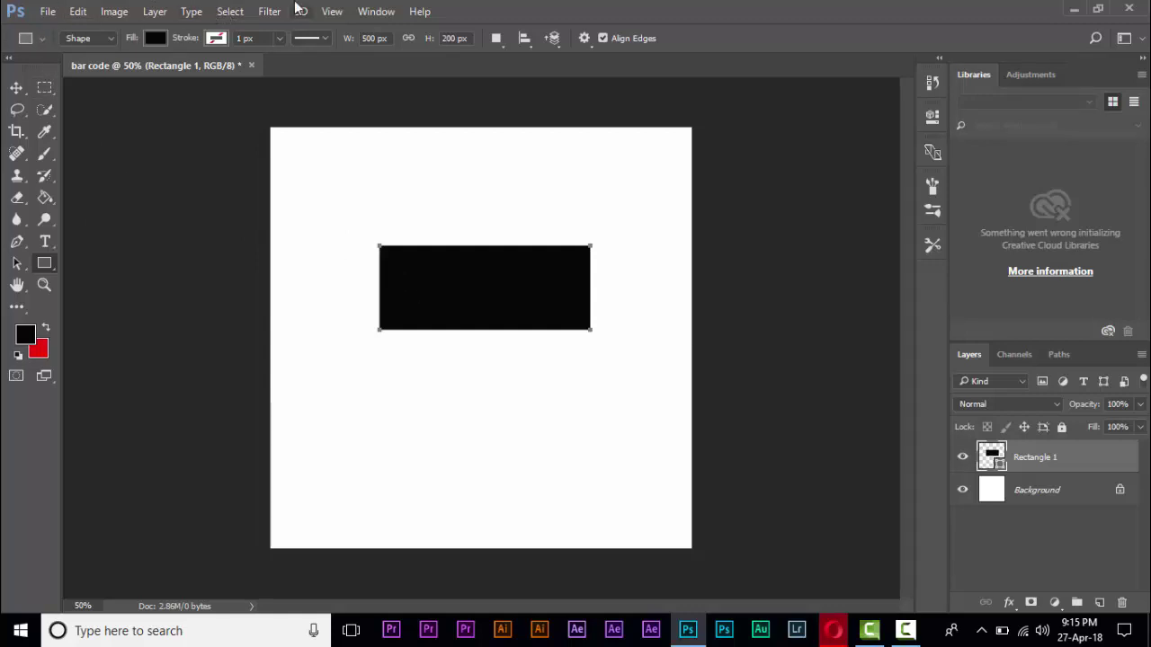
Rasterize the rectangle and apply Add Noise at 400%, Gaussian, monochromatic.
{"action": "left_click", "coordinate": [268, 11]}
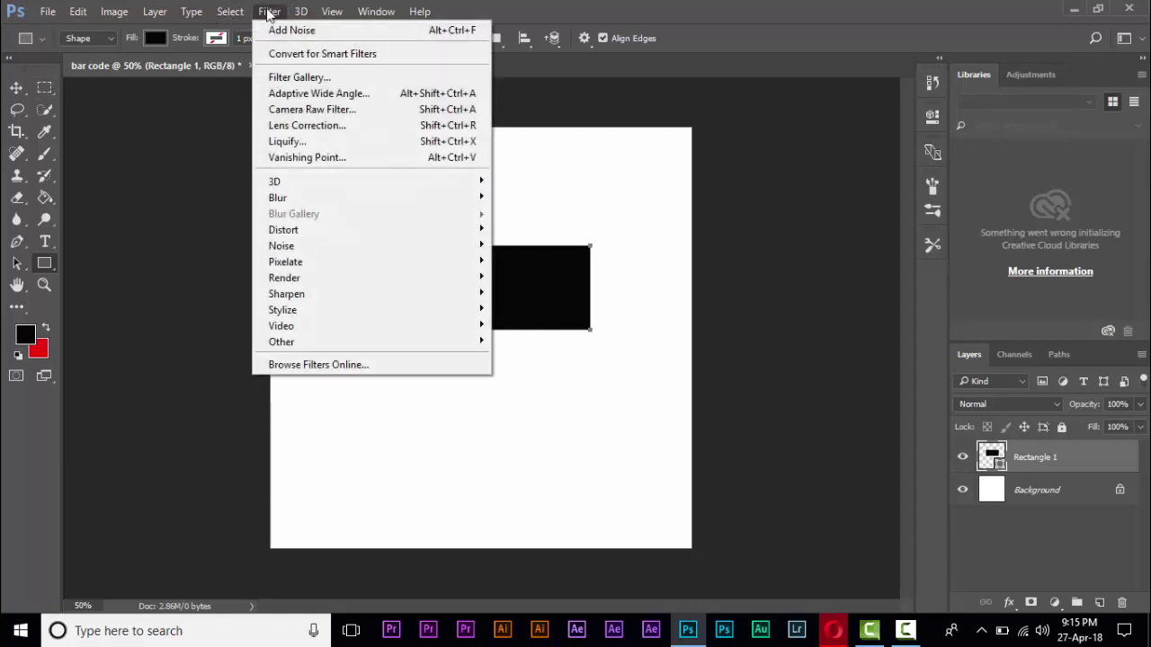
{"action": "mouse_move", "coordinate": [282, 246]}
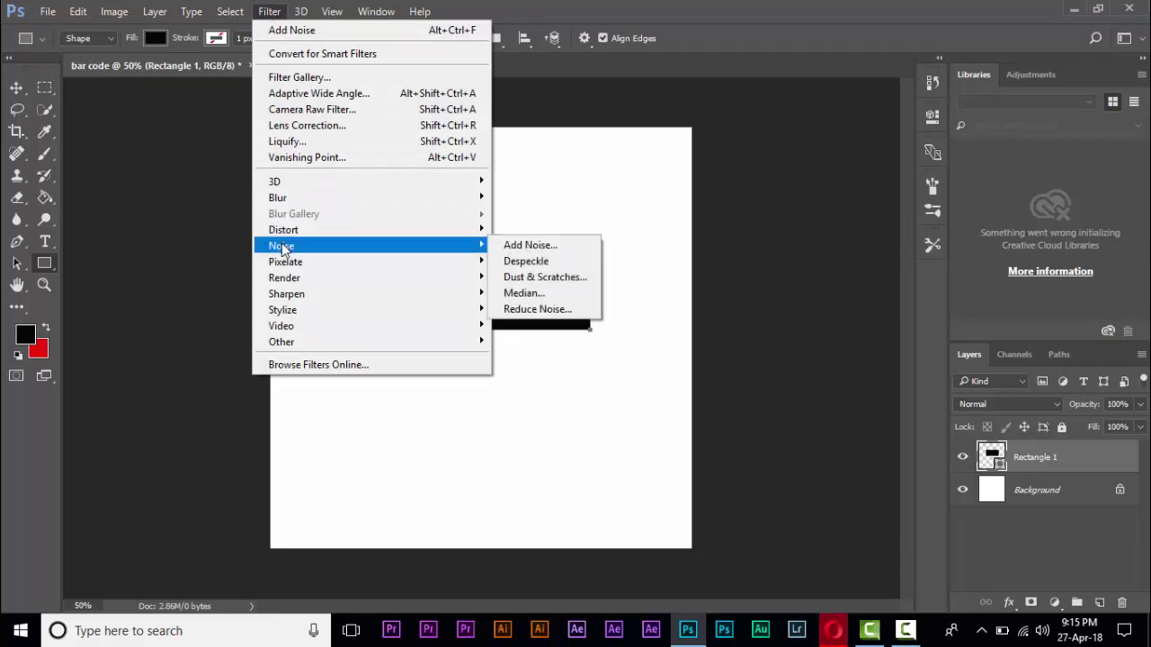
{"action": "left_click", "coordinate": [531, 245]}
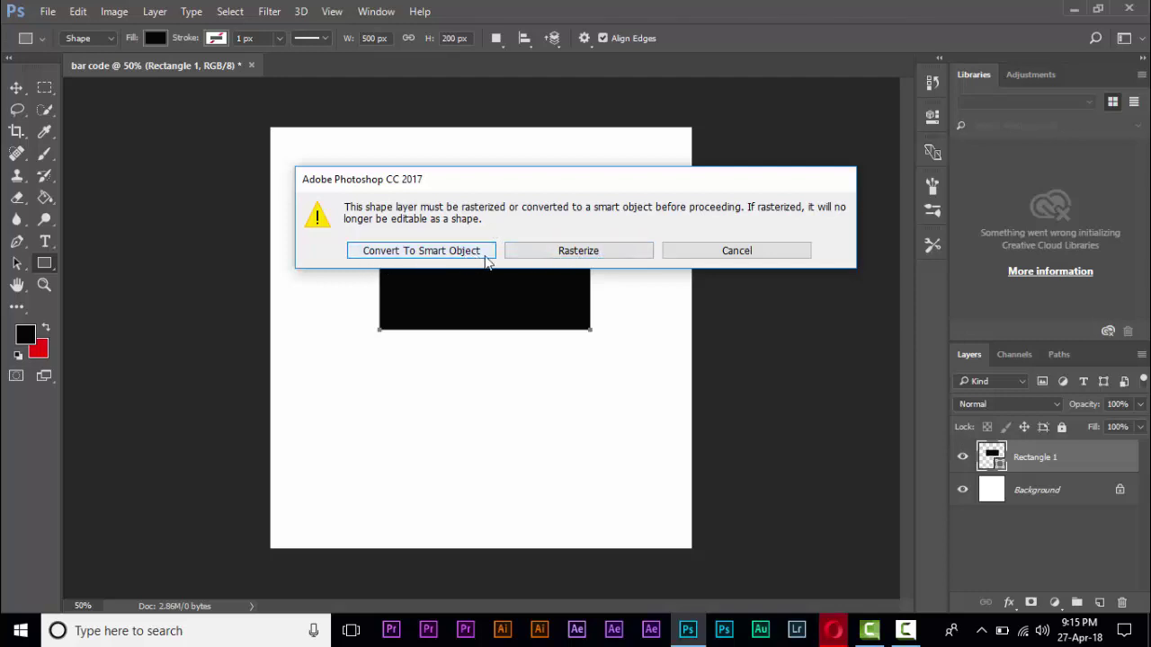
{"action": "left_click", "coordinate": [578, 251]}
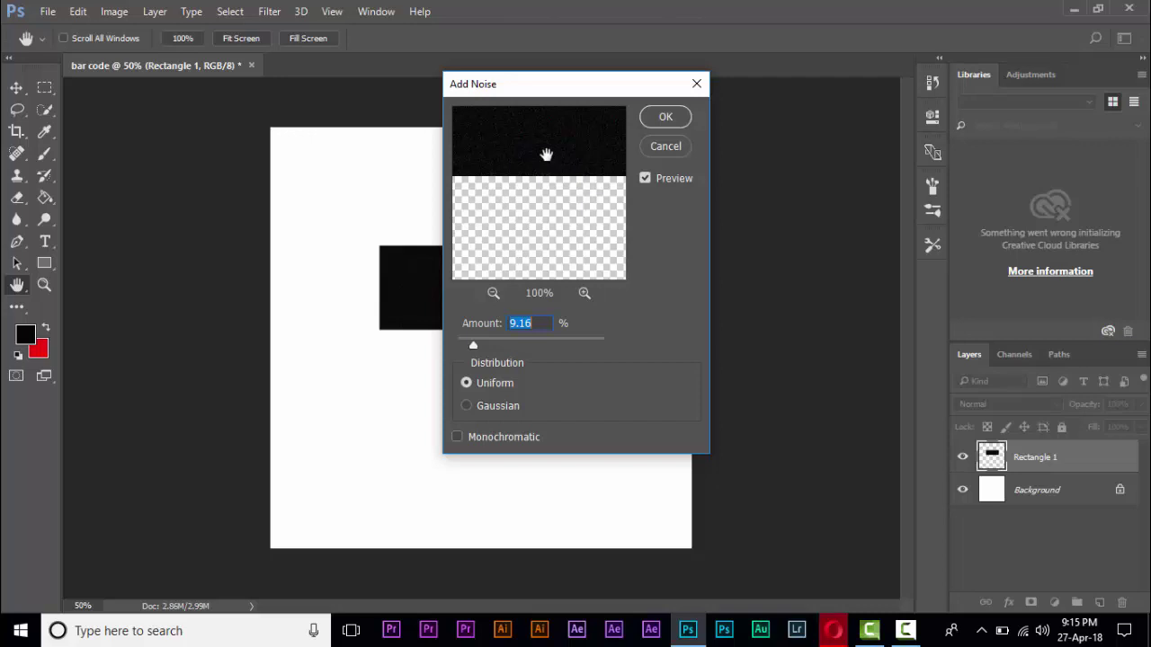
{"action": "left_click_drag", "start_coordinate": [546, 155], "coordinate": [546, 193]}
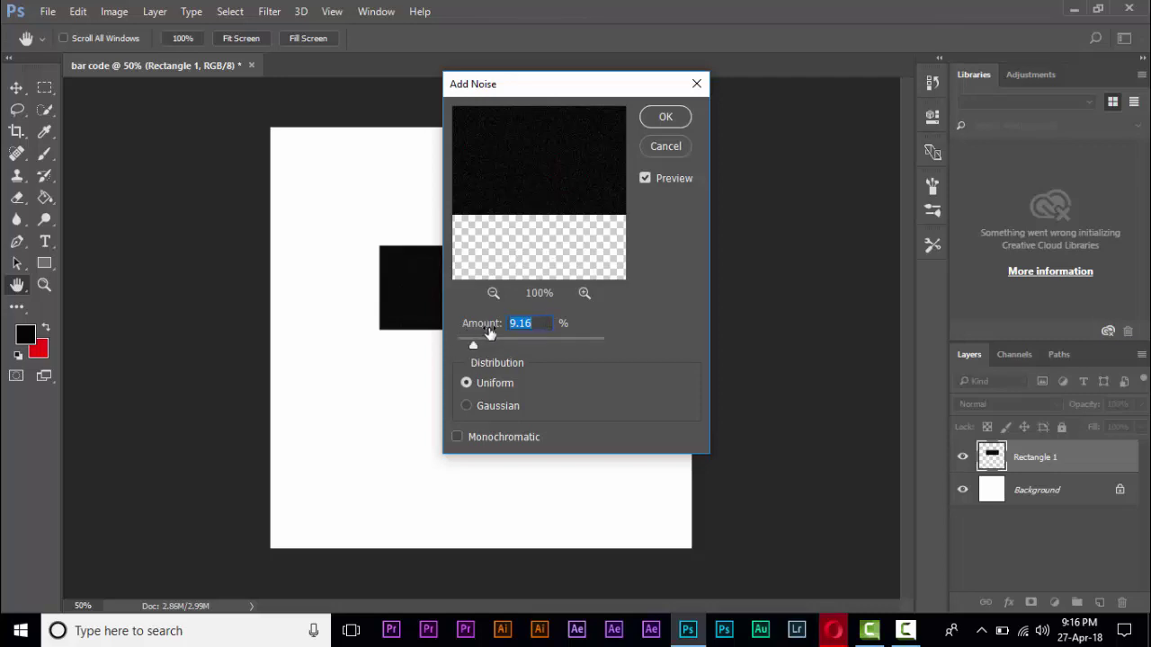
{"action": "left_click_drag", "start_coordinate": [474, 350], "coordinate": [621, 345]}
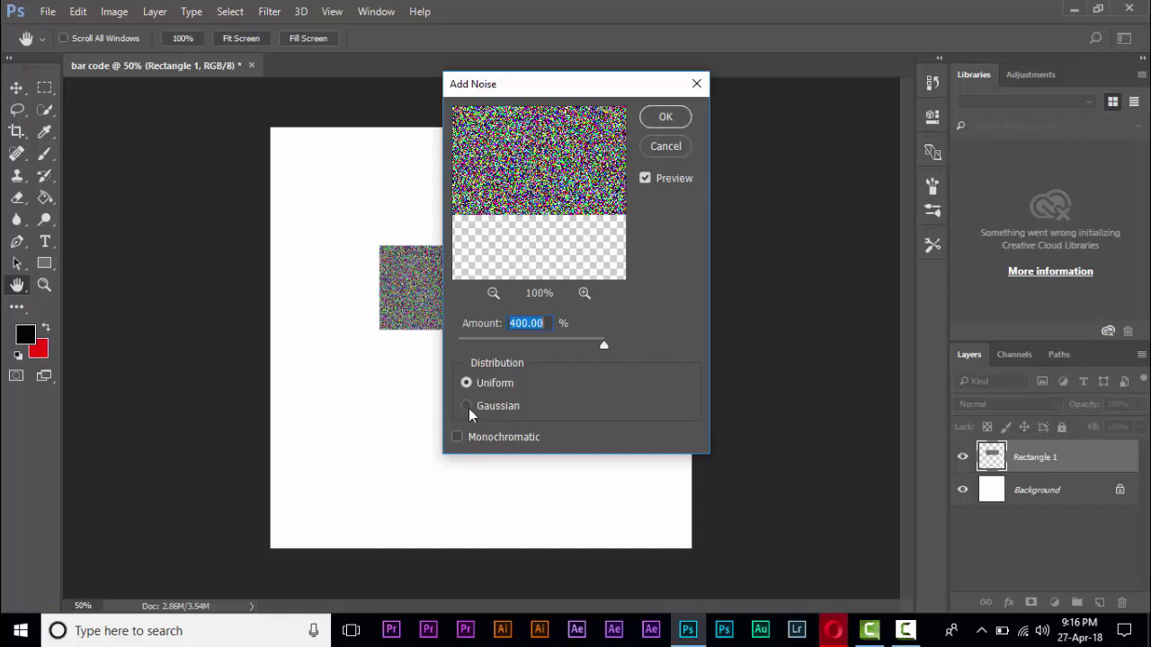
{"action": "left_click", "coordinate": [467, 407]}
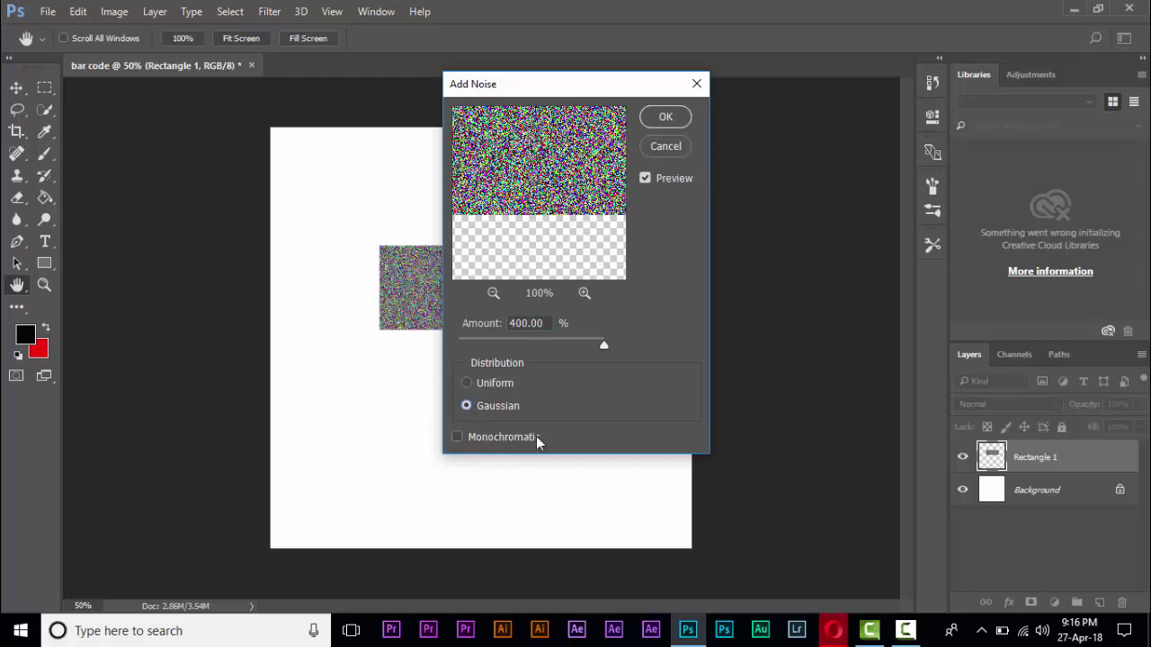
{"action": "left_click", "coordinate": [456, 438]}
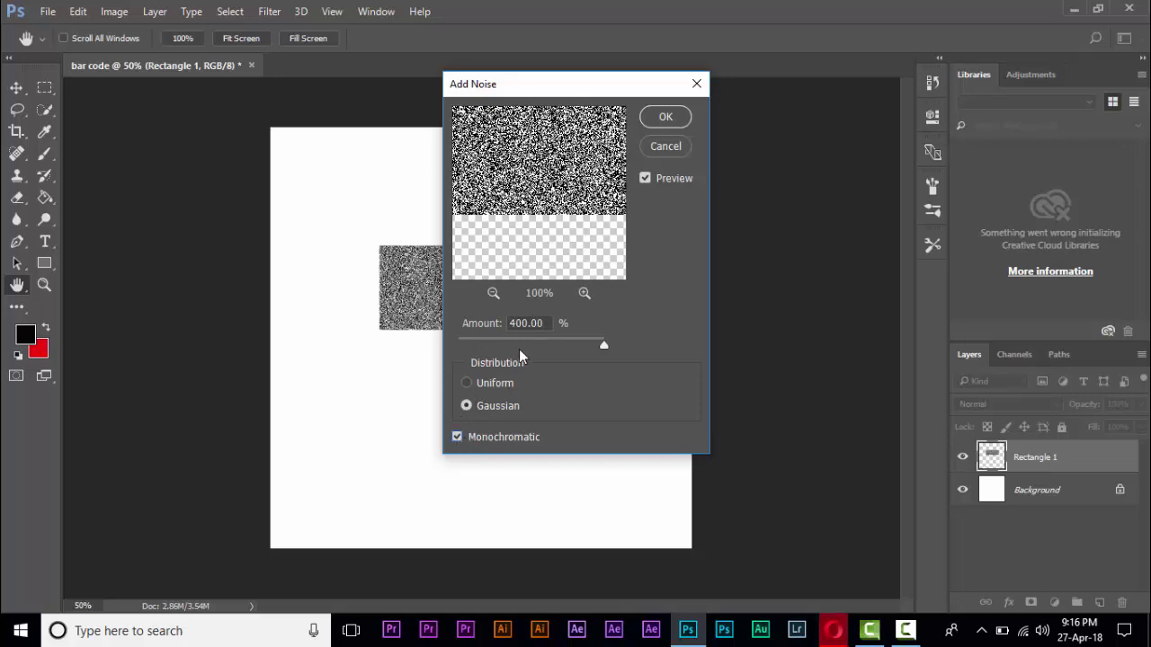
{"action": "left_click", "coordinate": [665, 118]}
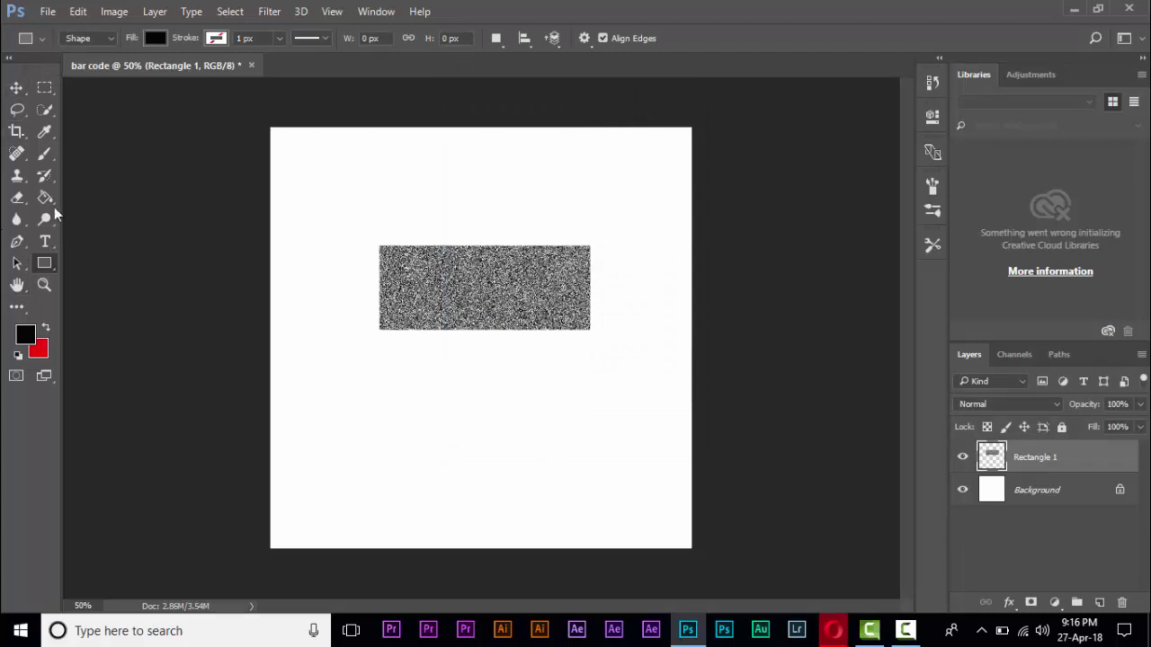
Select a one-pixel row through the noisy rectangle with the Single Row Marquee Tool.
{"action": "left_click", "coordinate": [43, 86]}
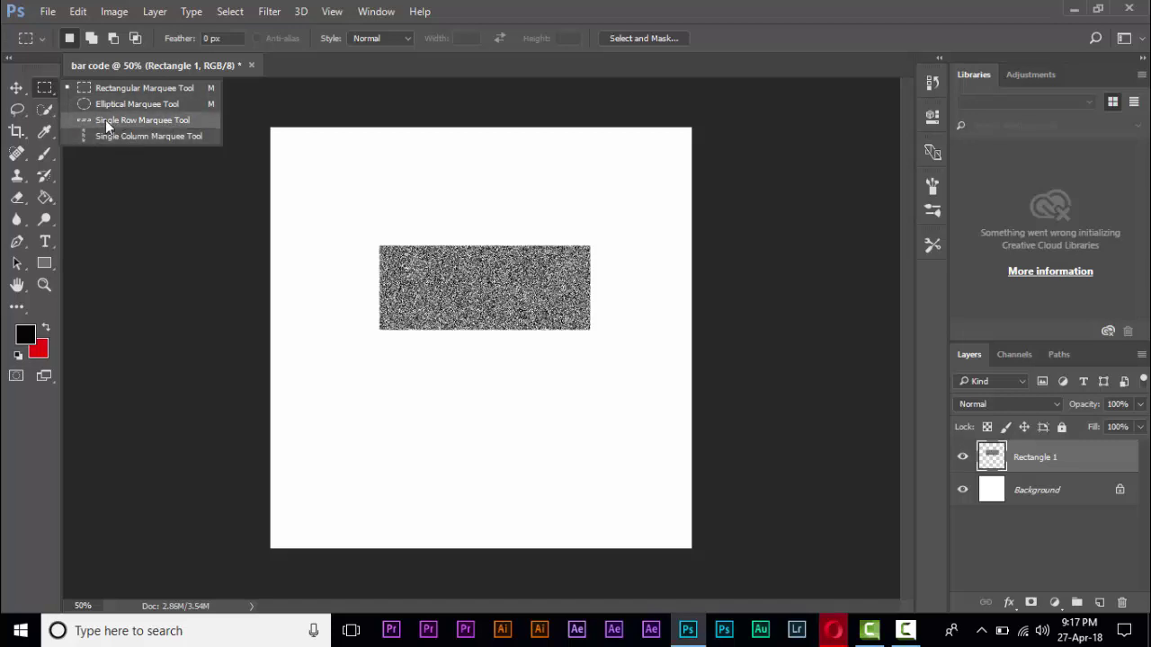
{"action": "left_click", "coordinate": [106, 122]}
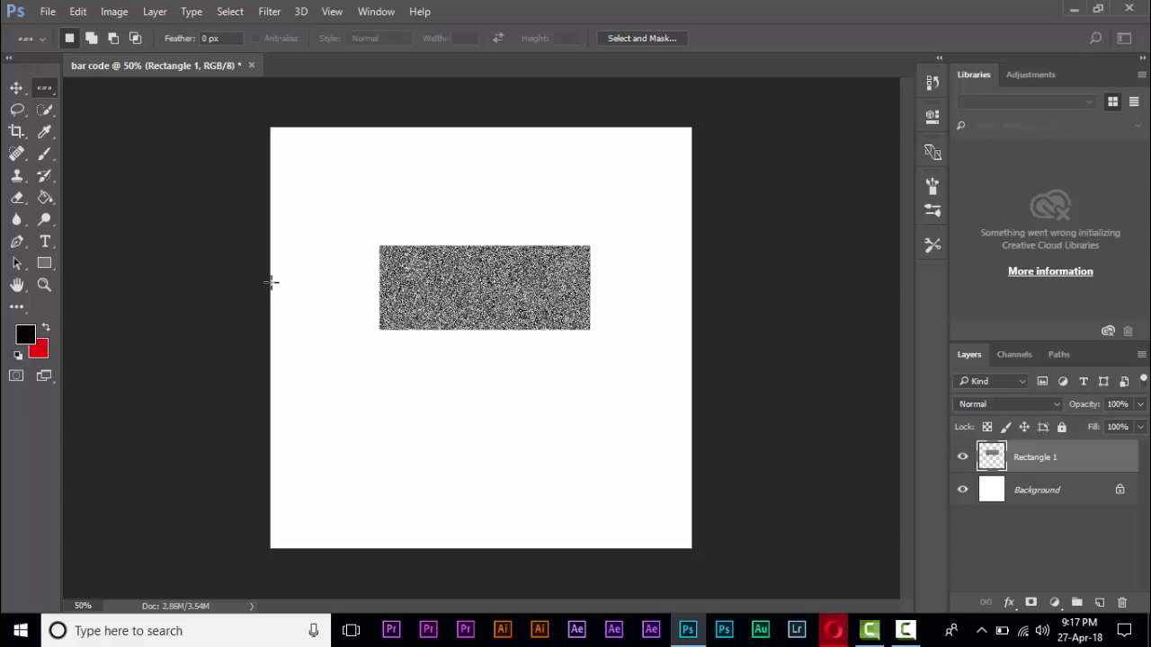
{"action": "left_click_drag", "start_coordinate": [270, 281], "coordinate": [451, 281]}
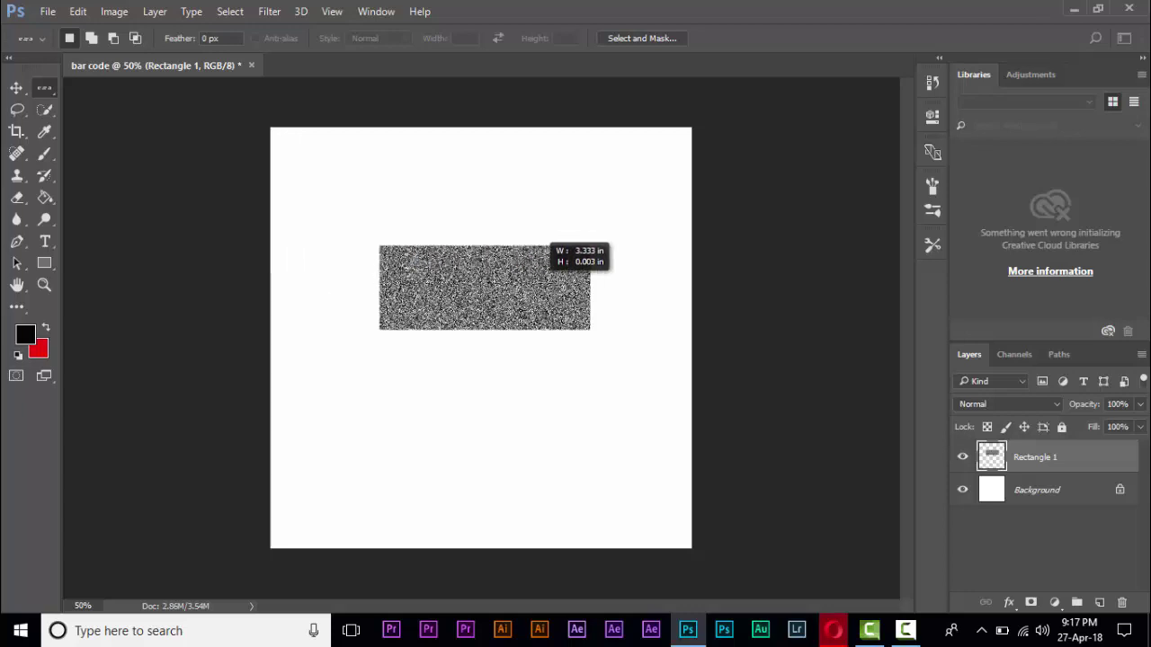
{"action": "left_click_drag", "start_coordinate": [443, 282], "coordinate": [740, 282]}
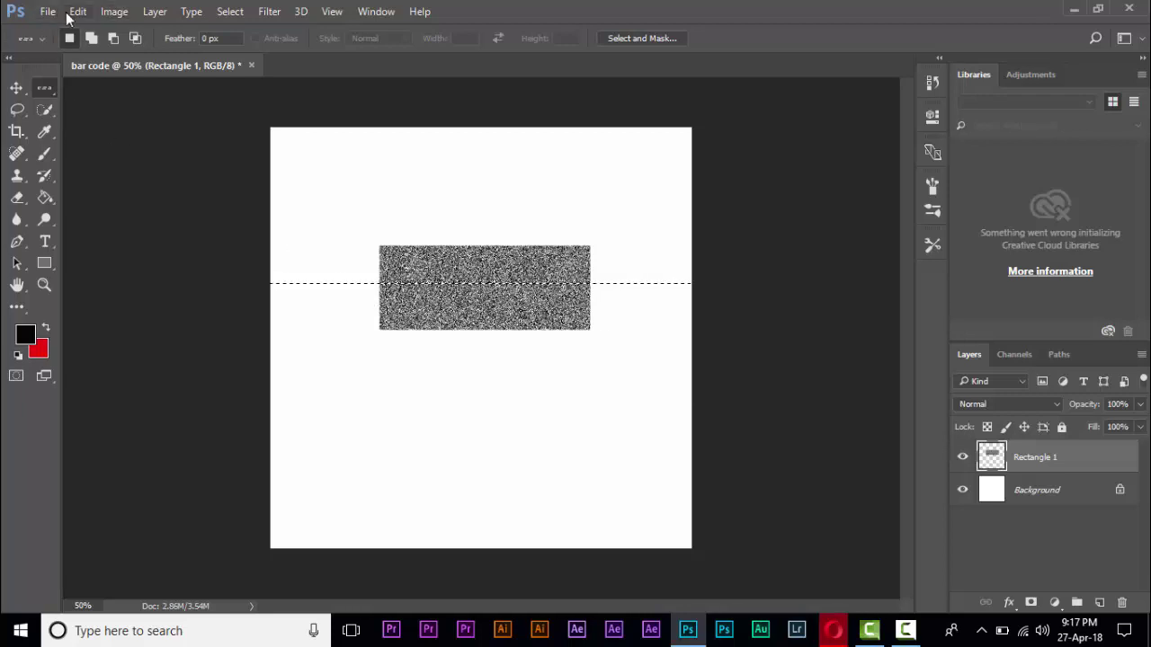
{"action": "left_click", "coordinate": [78, 13]}
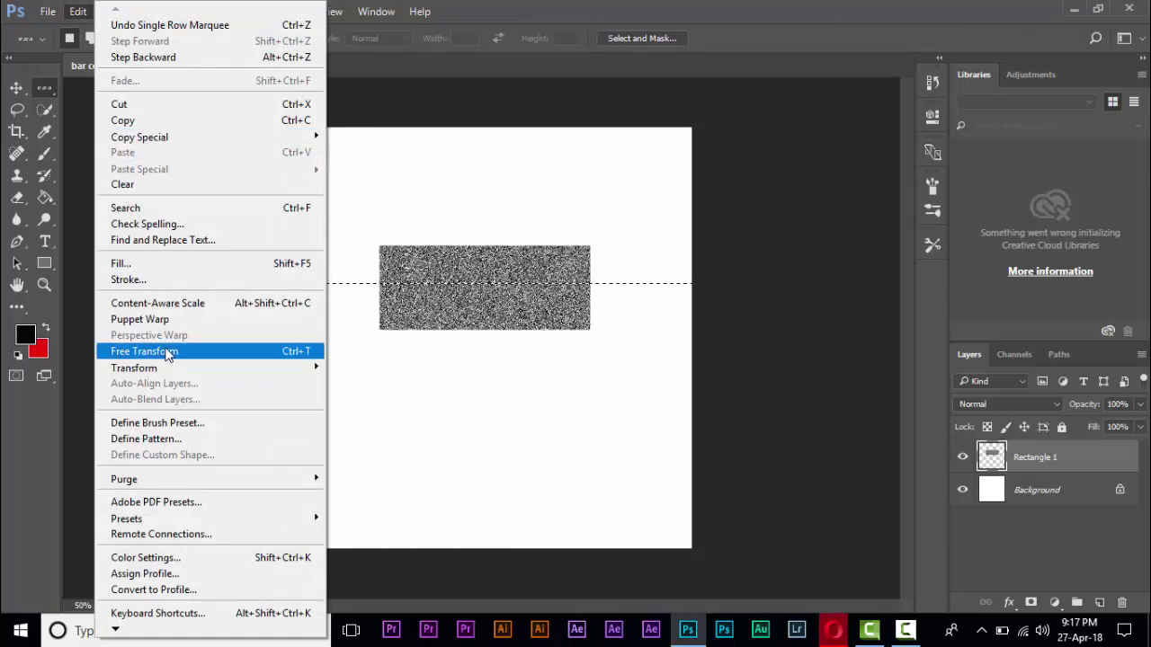
Free Transform the pixel row, stretching it vertically over the rectangle into barcode stripes.
{"action": "left_click", "coordinate": [167, 351]}
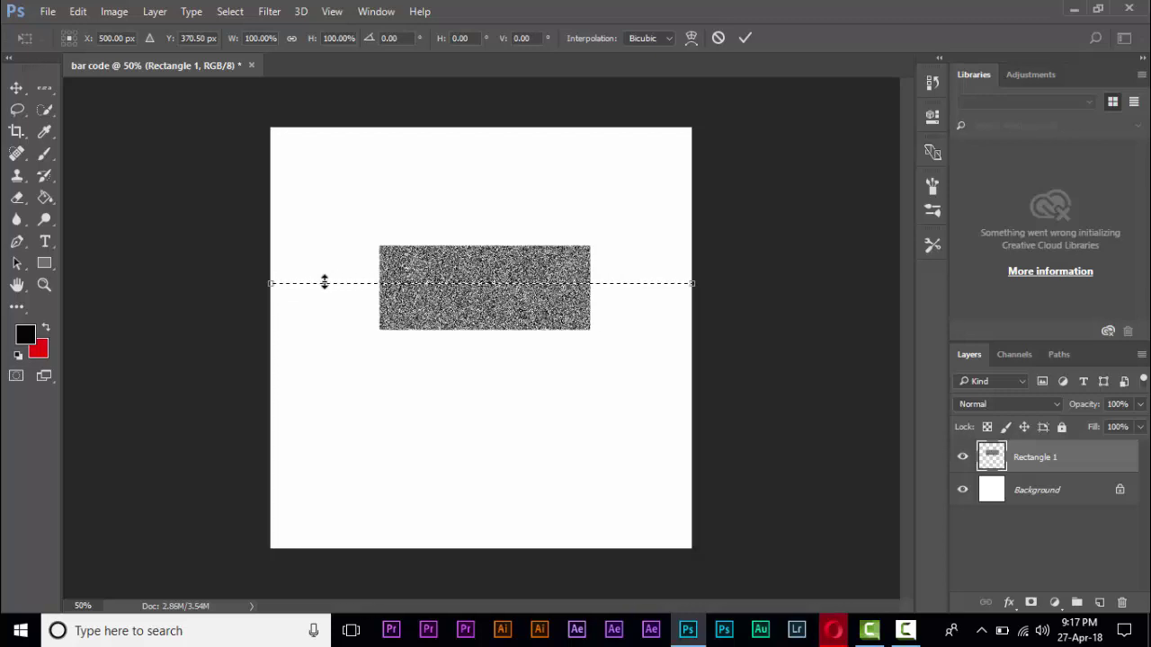
{"action": "left_click_drag", "start_coordinate": [324, 278], "coordinate": [324, 246]}
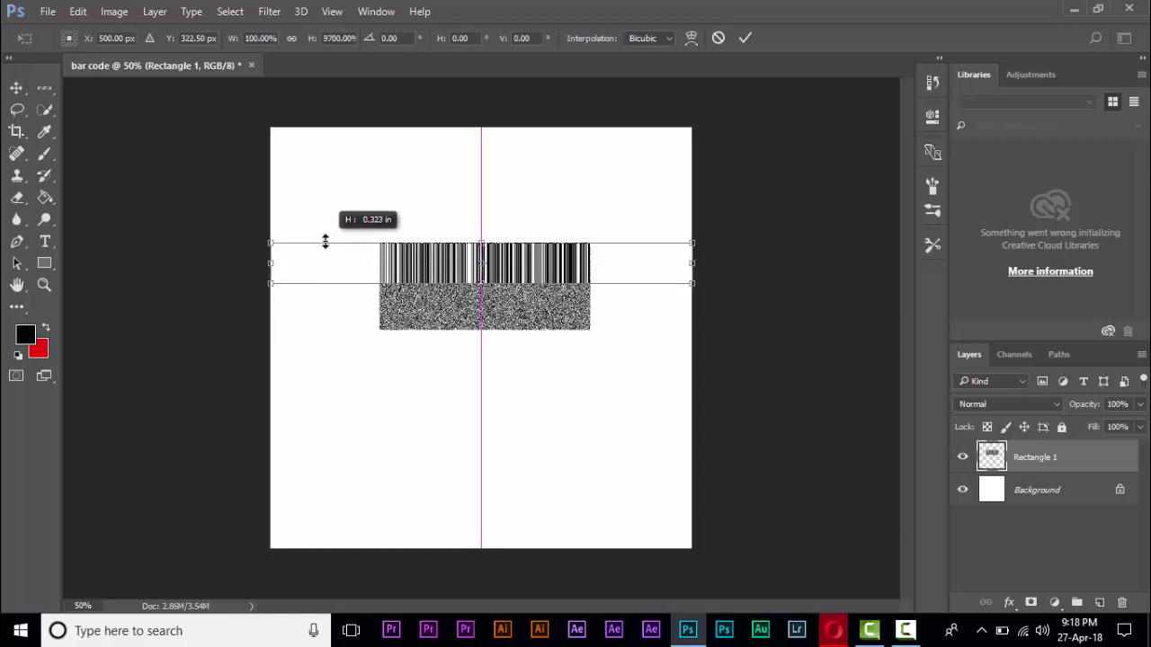
{"action": "left_click_drag", "start_coordinate": [325, 245], "coordinate": [324, 240]}
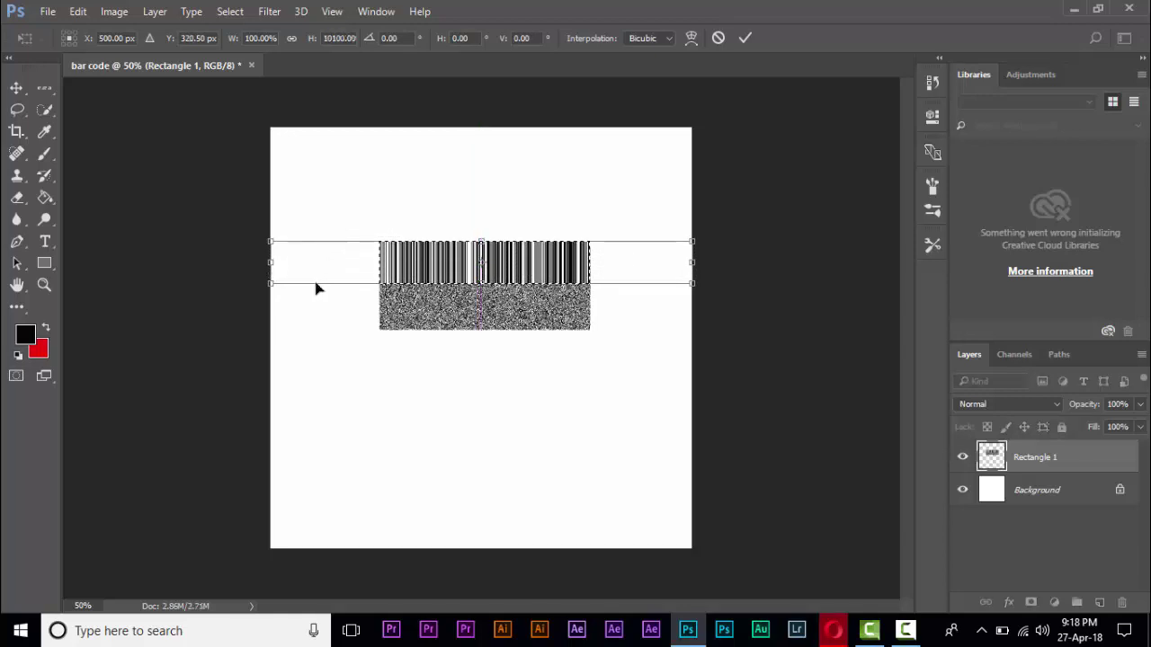
{"action": "left_click_drag", "start_coordinate": [316, 286], "coordinate": [311, 334]}
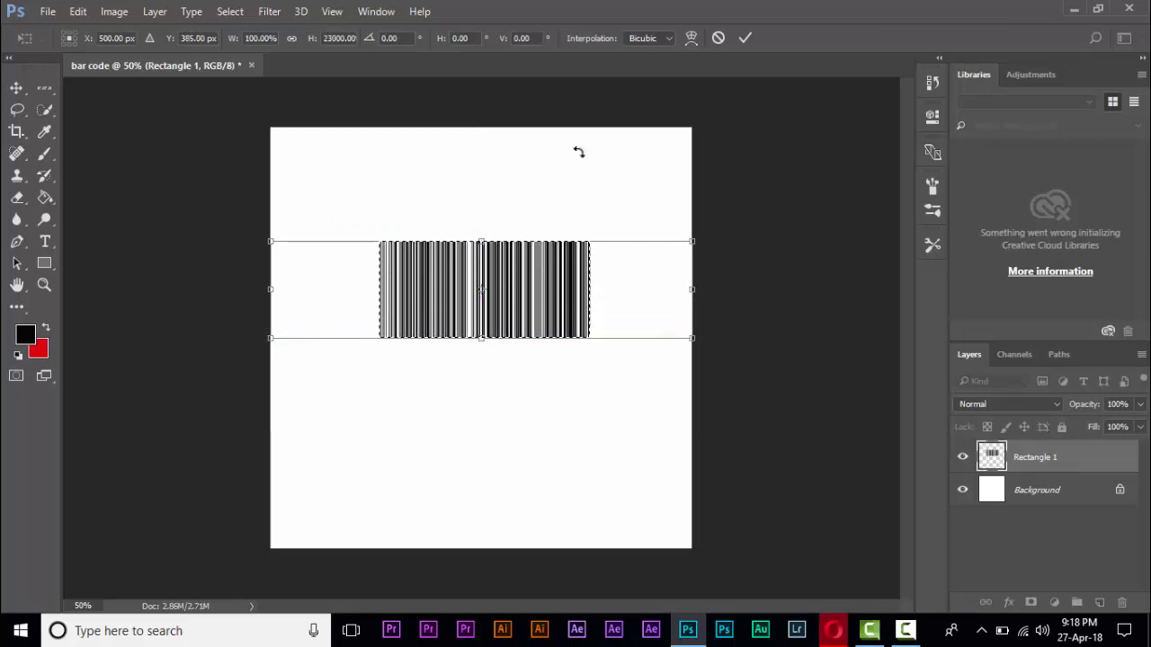
{"action": "left_click", "coordinate": [748, 38]}
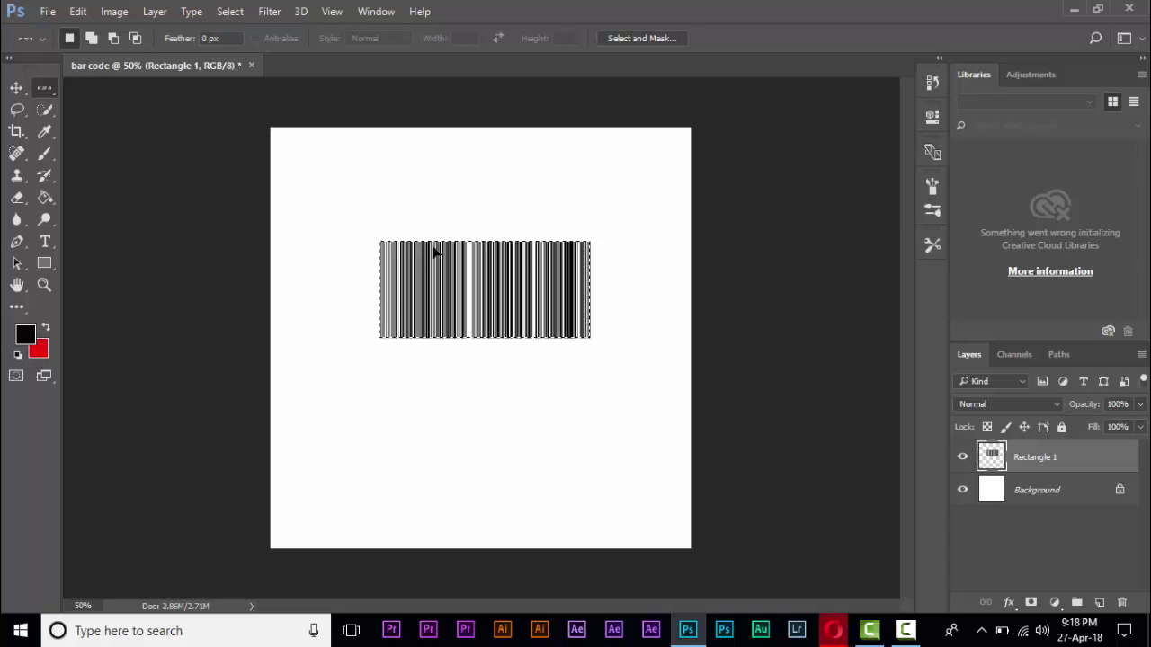
Deselect the barcode stripes and zoom the view in to 66.7%.
{"action": "left_click", "coordinate": [232, 11]}
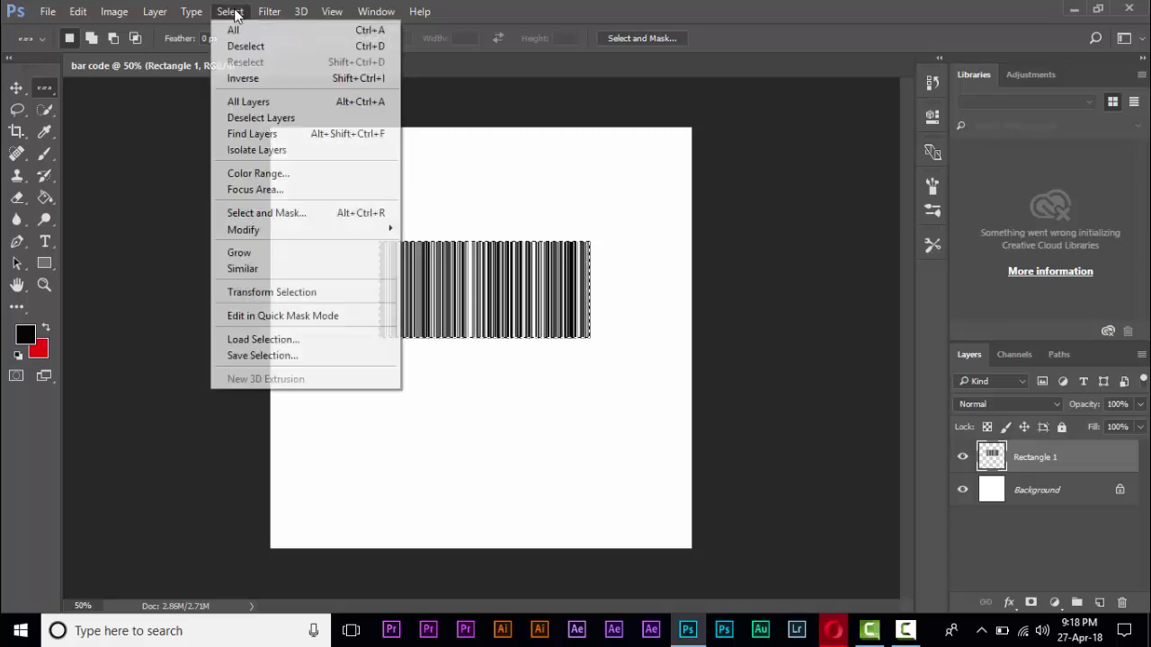
{"action": "left_click", "coordinate": [246, 45]}
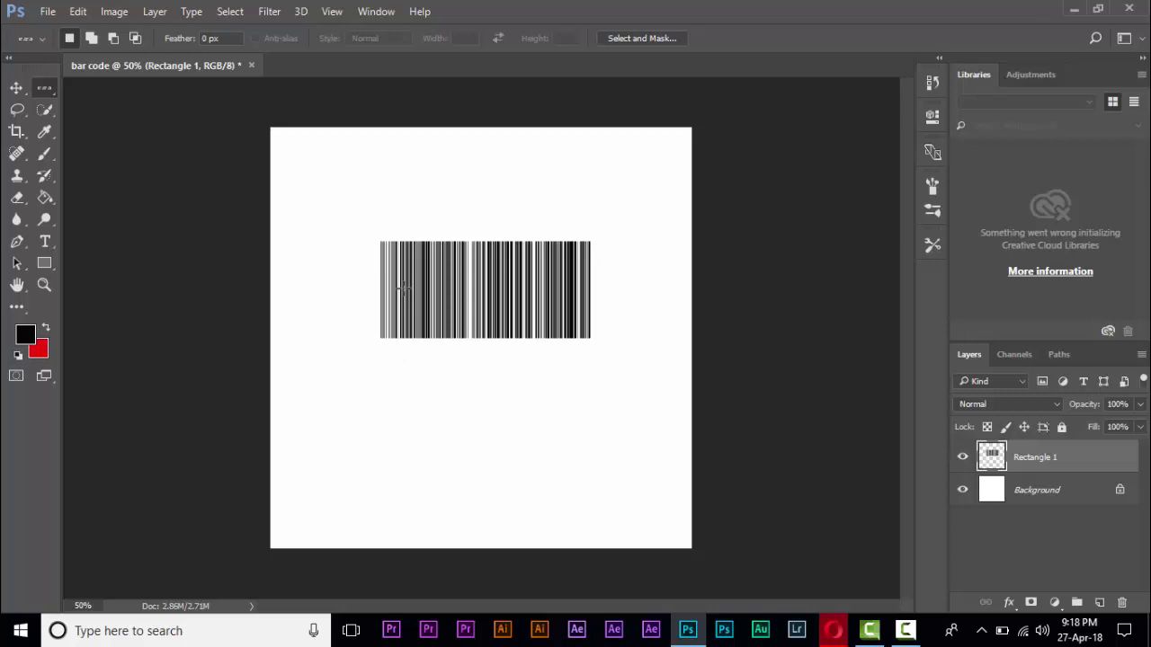
{"action": "key", "text": "ctrl+plus"}
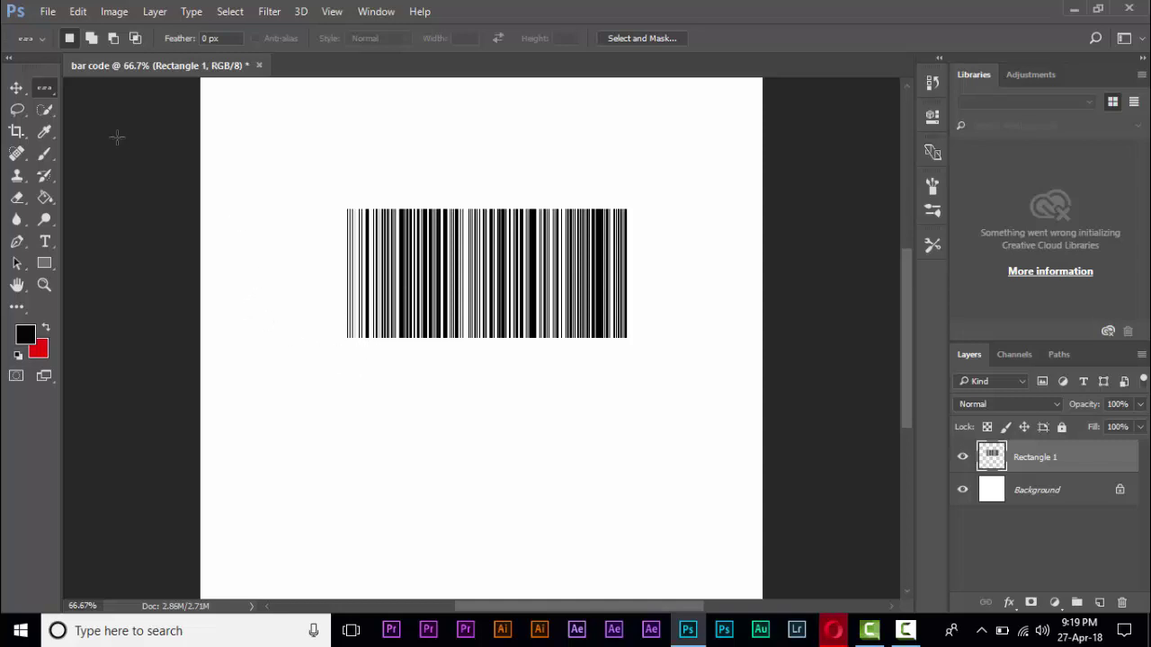
Hide a bottom strip of the barcode with an inverted rectangular selection and layer mask.
{"action": "right_click", "coordinate": [47, 88]}
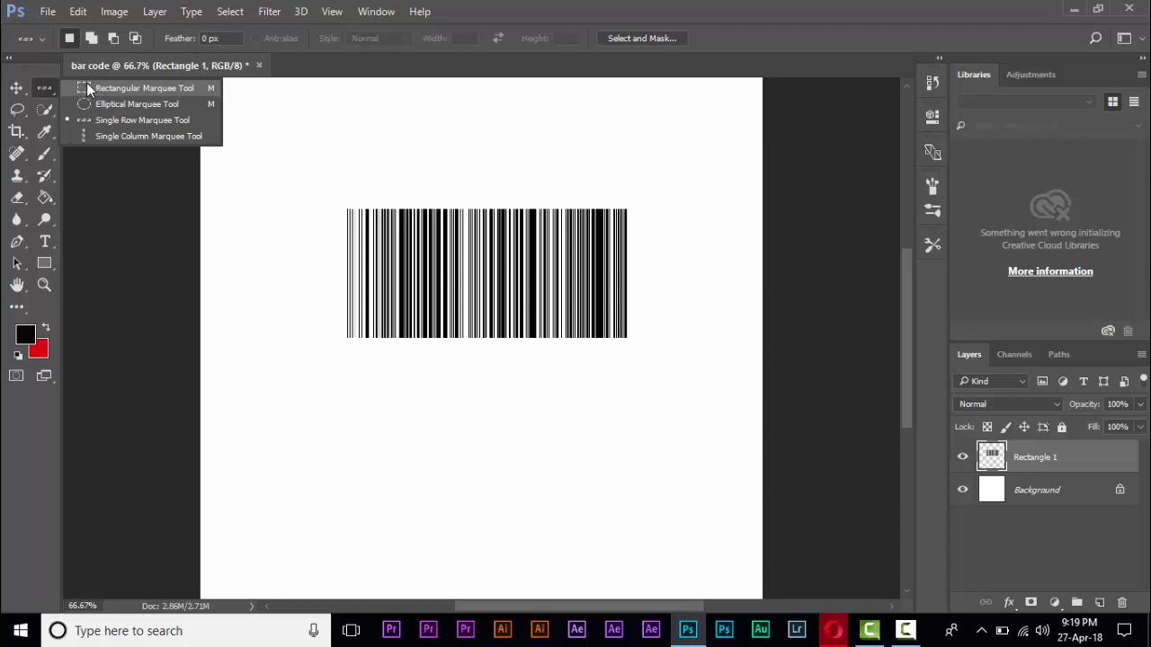
{"action": "left_click", "coordinate": [87, 87]}
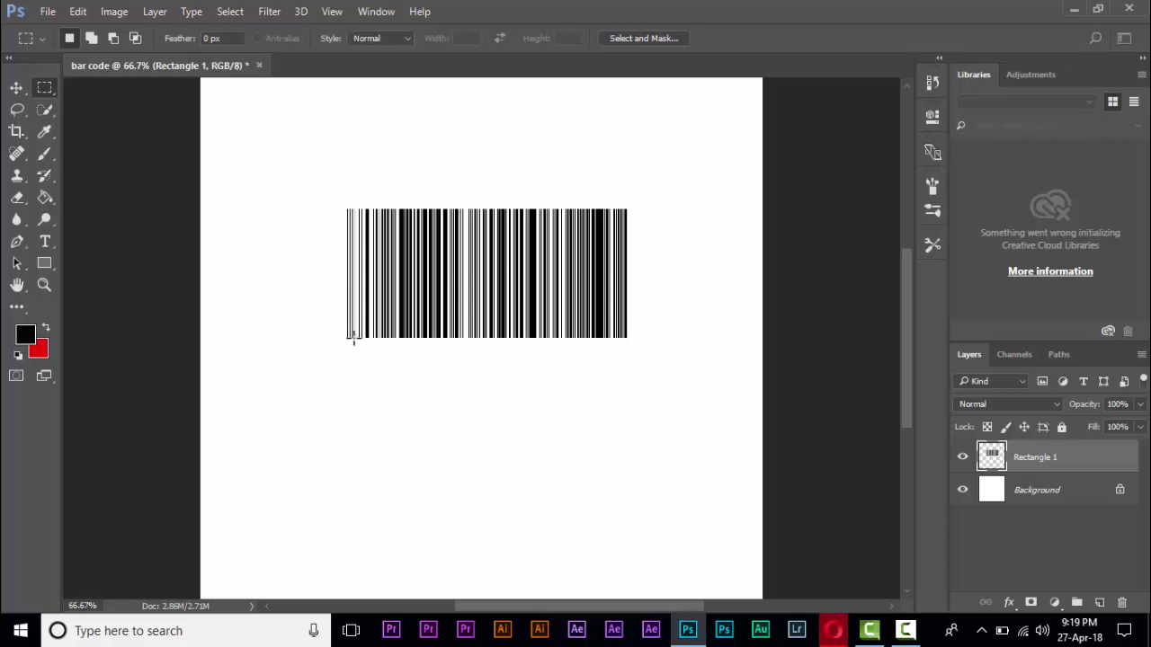
{"action": "mouse_move", "coordinate": [352, 338]}
{"action": "left_mouse_down"}
{"action": "mouse_move", "coordinate": [360, 315]}
{"action": "mouse_move", "coordinate": [622, 313]}
{"action": "left_mouse_up"}
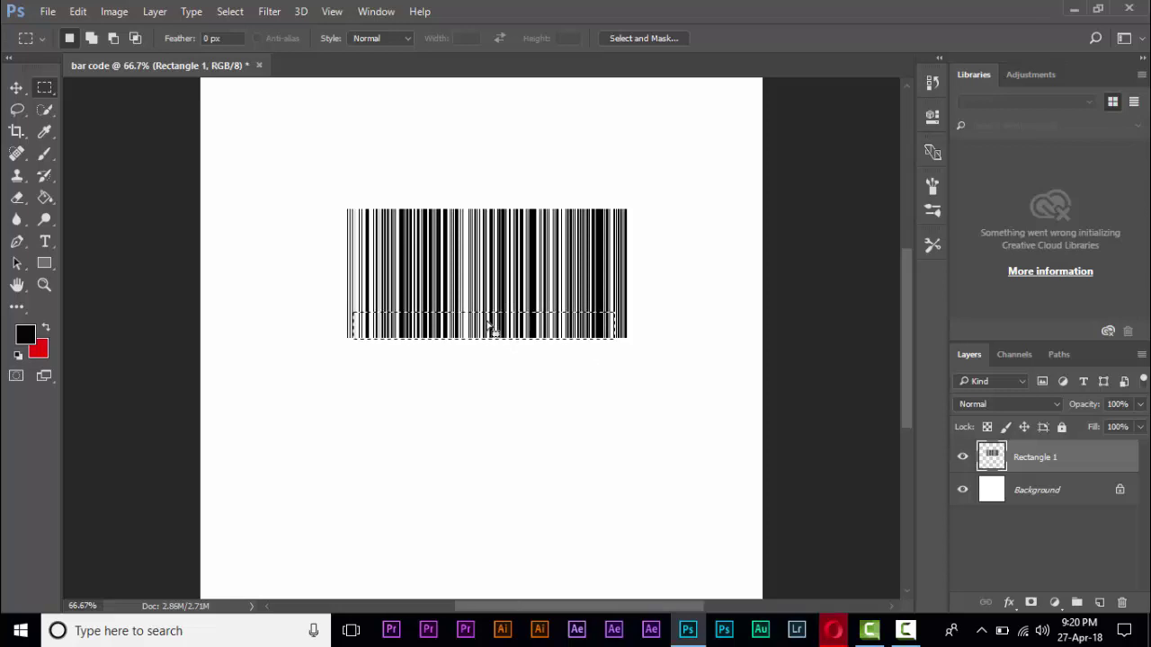
{"action": "right_click", "coordinate": [489, 329]}
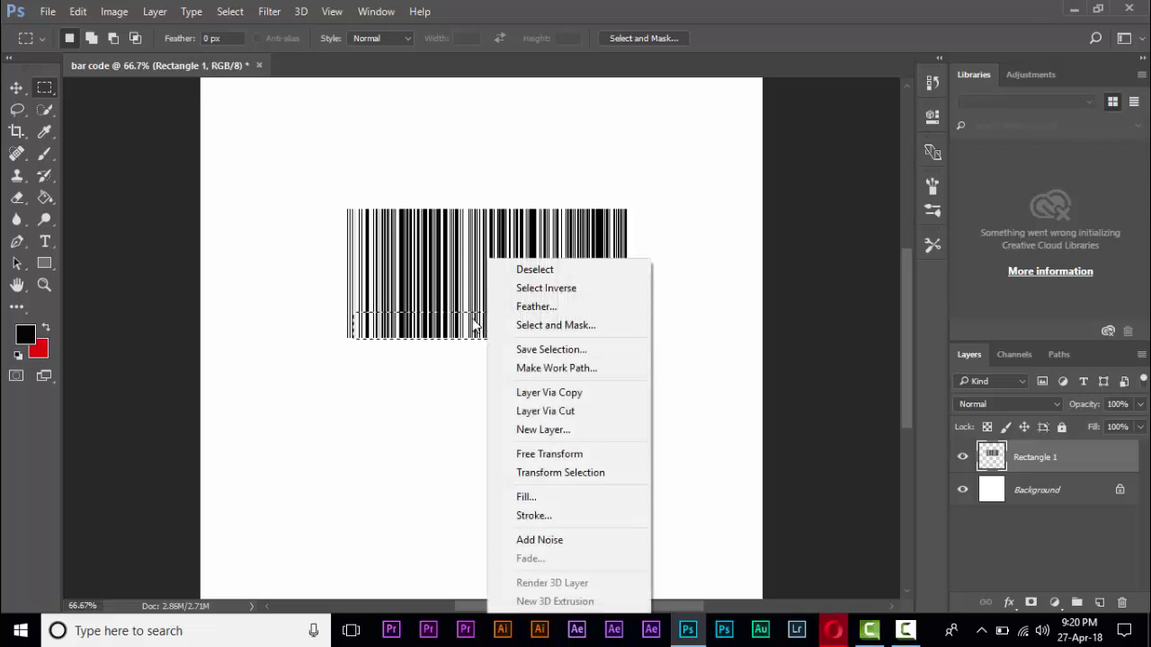
{"action": "left_click", "coordinate": [537, 287]}
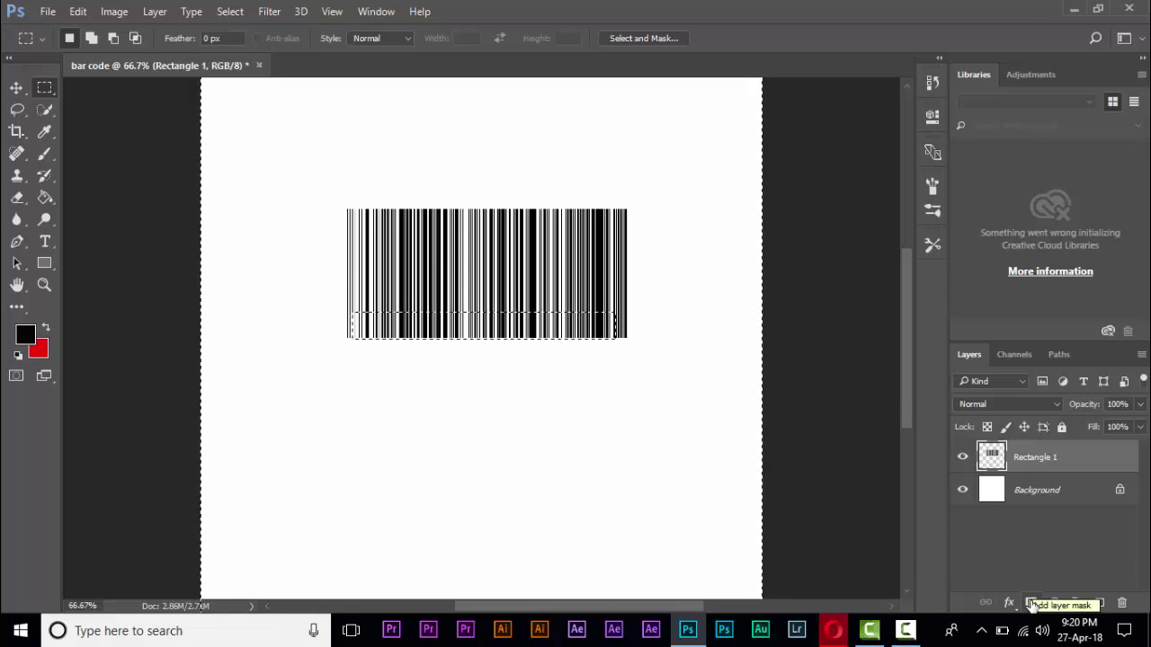
{"action": "left_click", "coordinate": [1032, 604]}
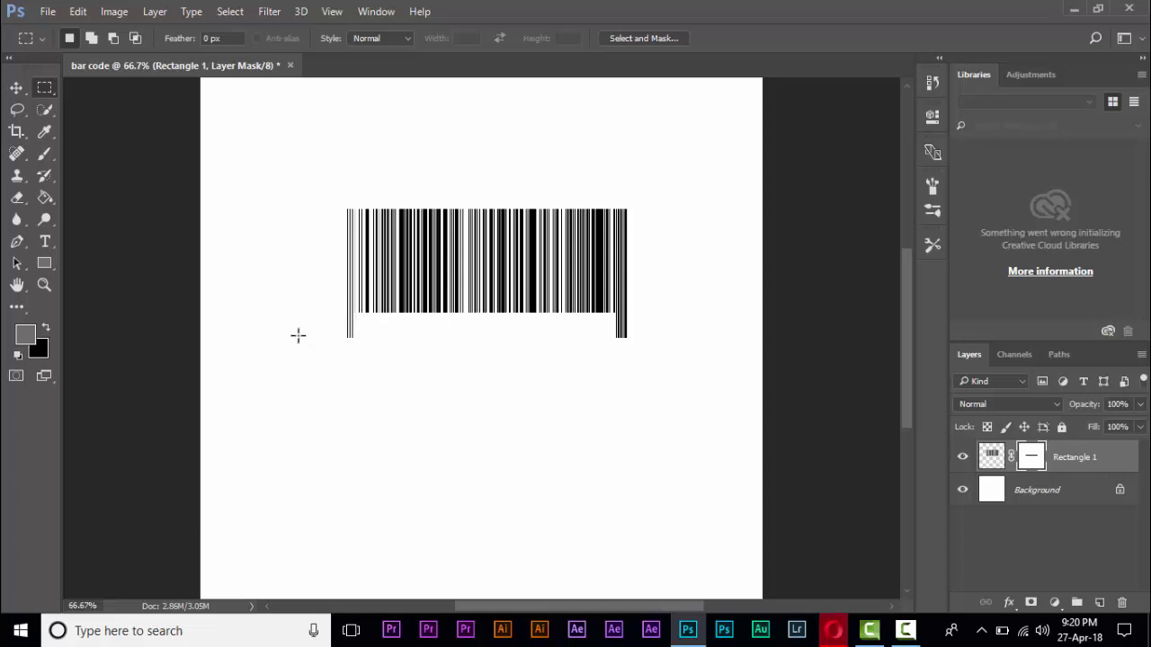
{"action": "left_click", "coordinate": [45, 239]}
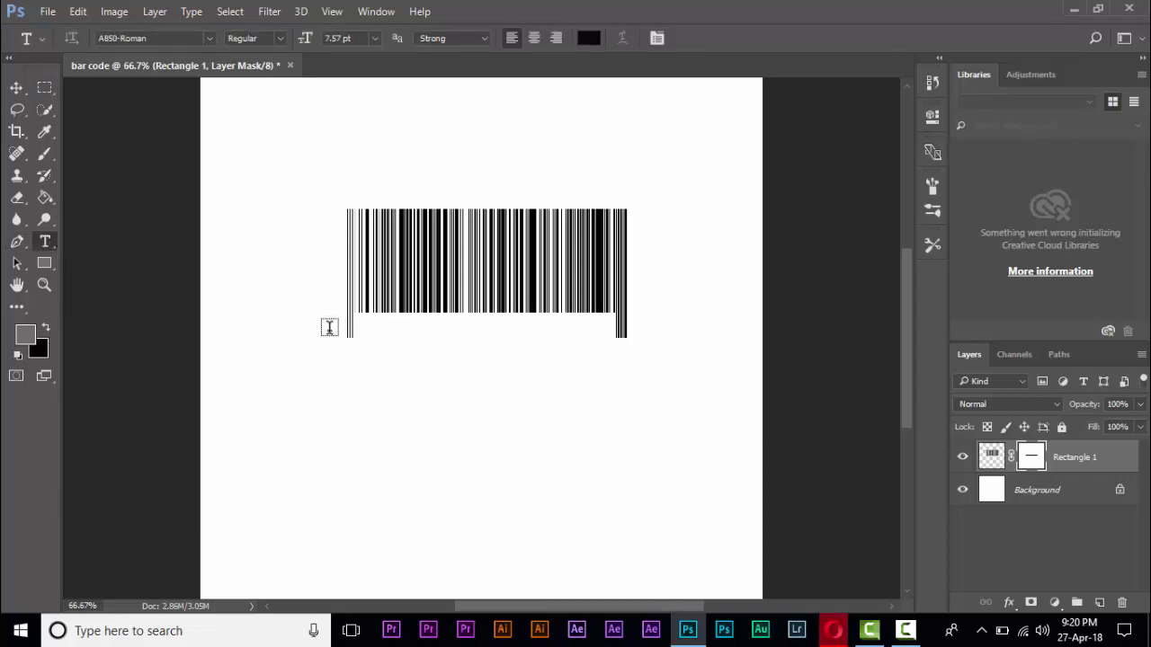
{"action": "left_click", "coordinate": [329, 328]}
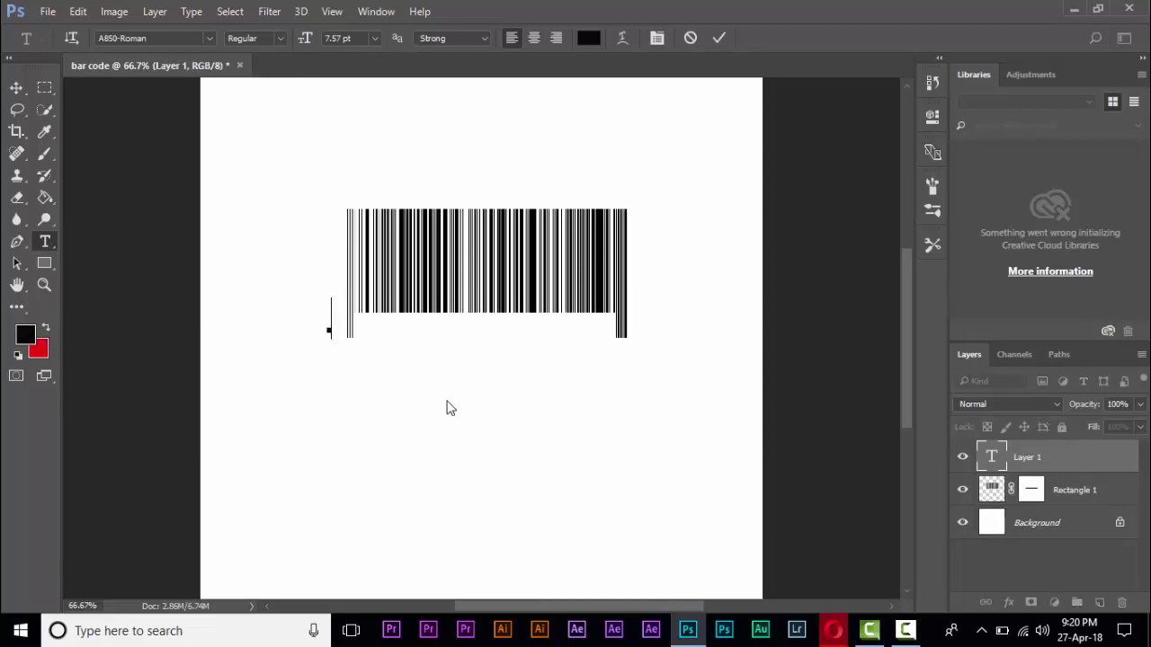
{"action": "type", "text": "4"}
{"action": "type", "text": "48"}
{"action": "type", "text": "66254"}
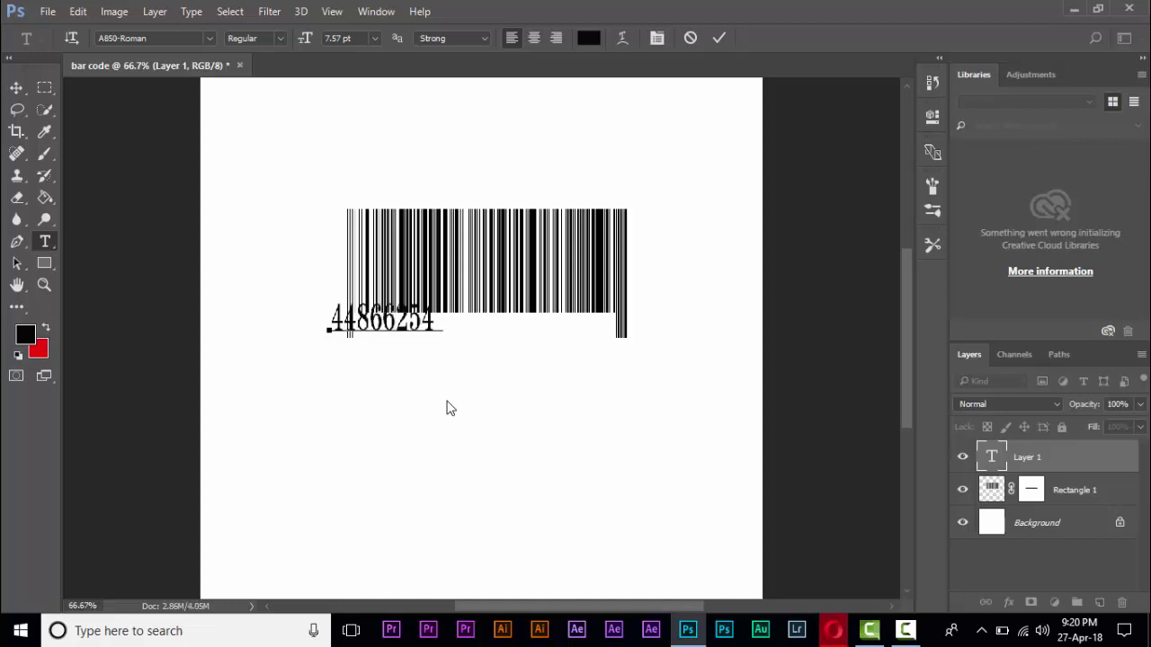
{"action": "type", "text": "89900"}
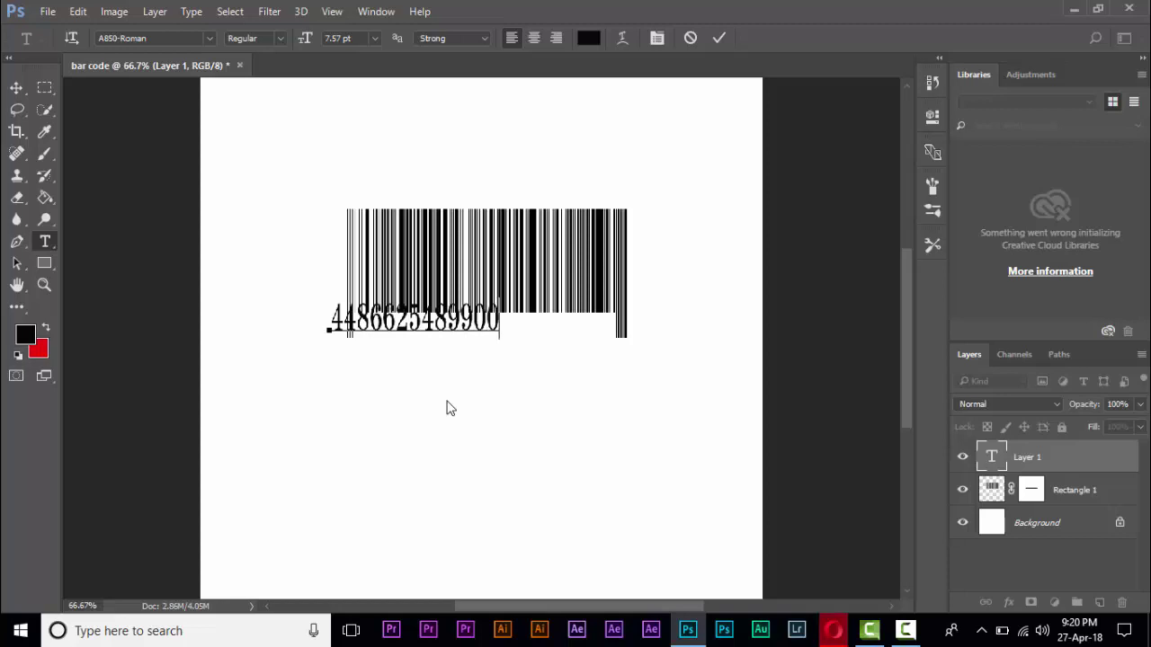
{"action": "type", "text": "209"}
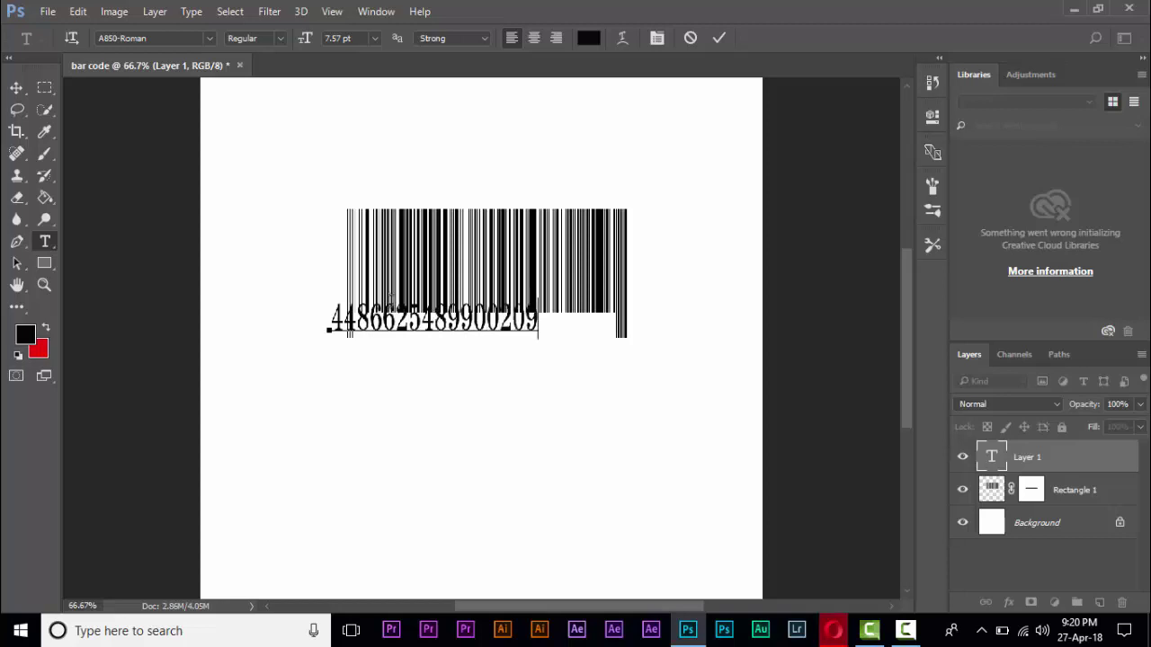
{"action": "left_click", "coordinate": [720, 37]}
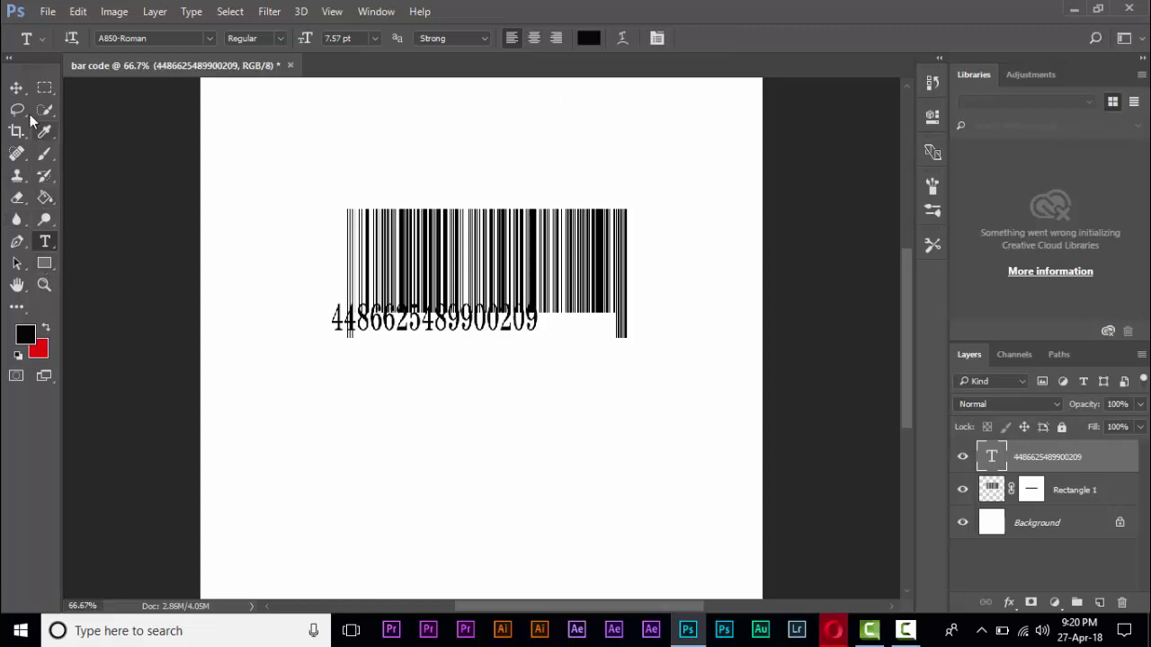
{"action": "left_click", "coordinate": [16, 87]}
{"action": "left_click_drag", "start_coordinate": [459, 322], "coordinate": [492, 337]}
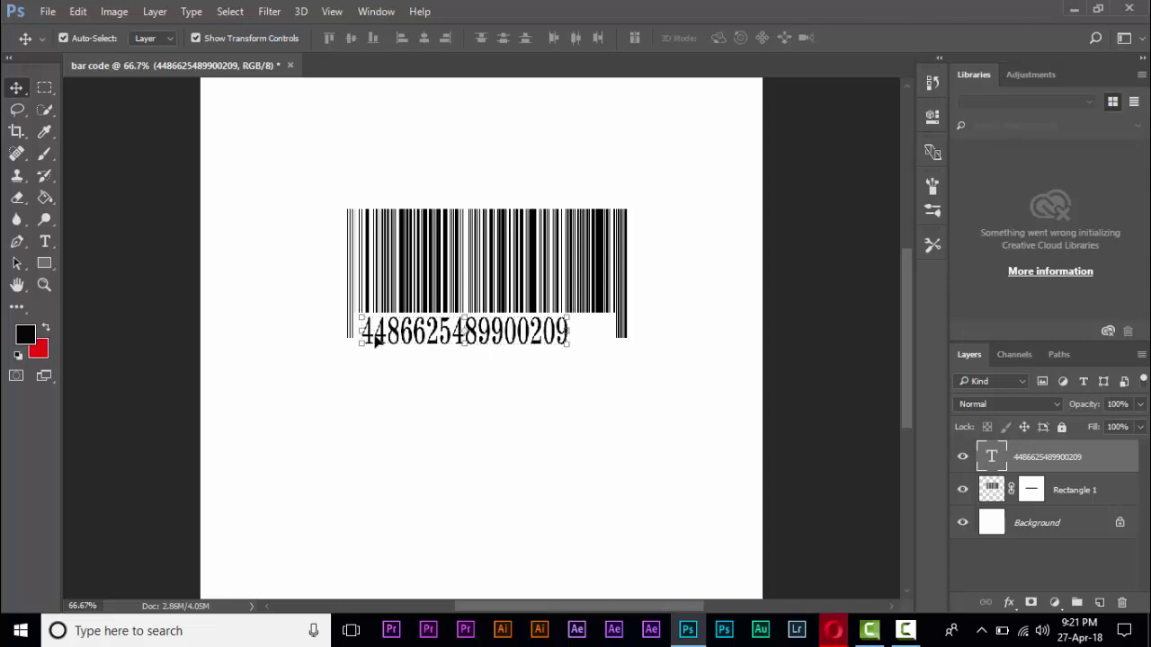
Insert a space after the leading 4 and shift the number text left under the bars.
{"action": "left_click", "coordinate": [46, 240]}
{"action": "left_click", "coordinate": [373, 333]}
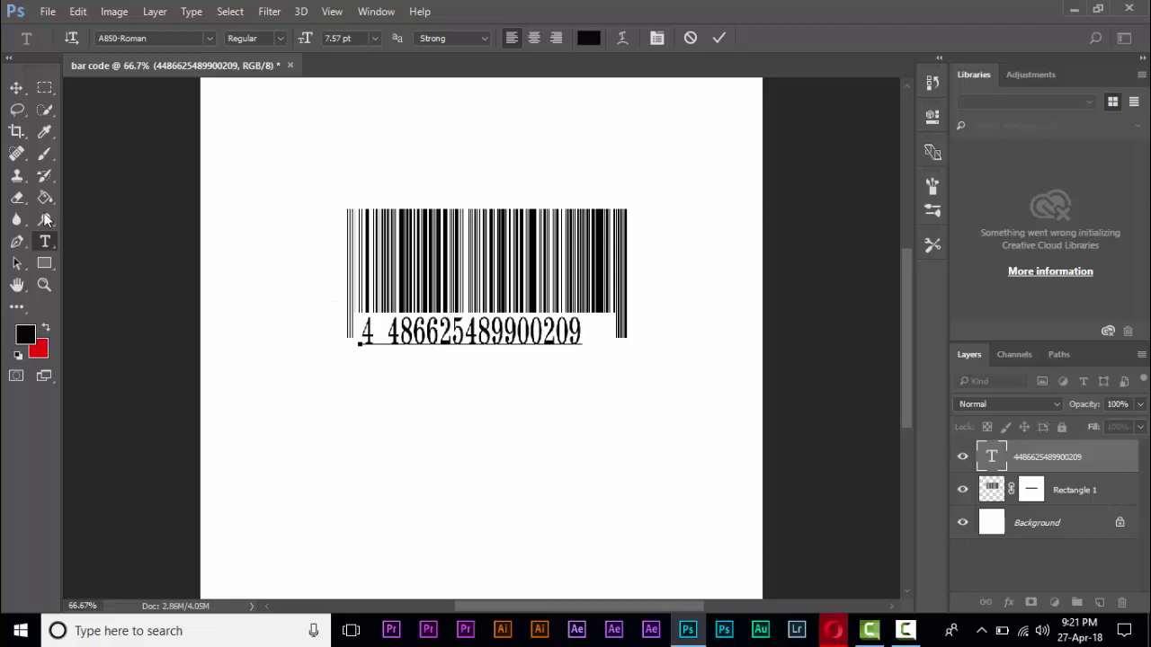
{"action": "left_click", "coordinate": [16, 88]}
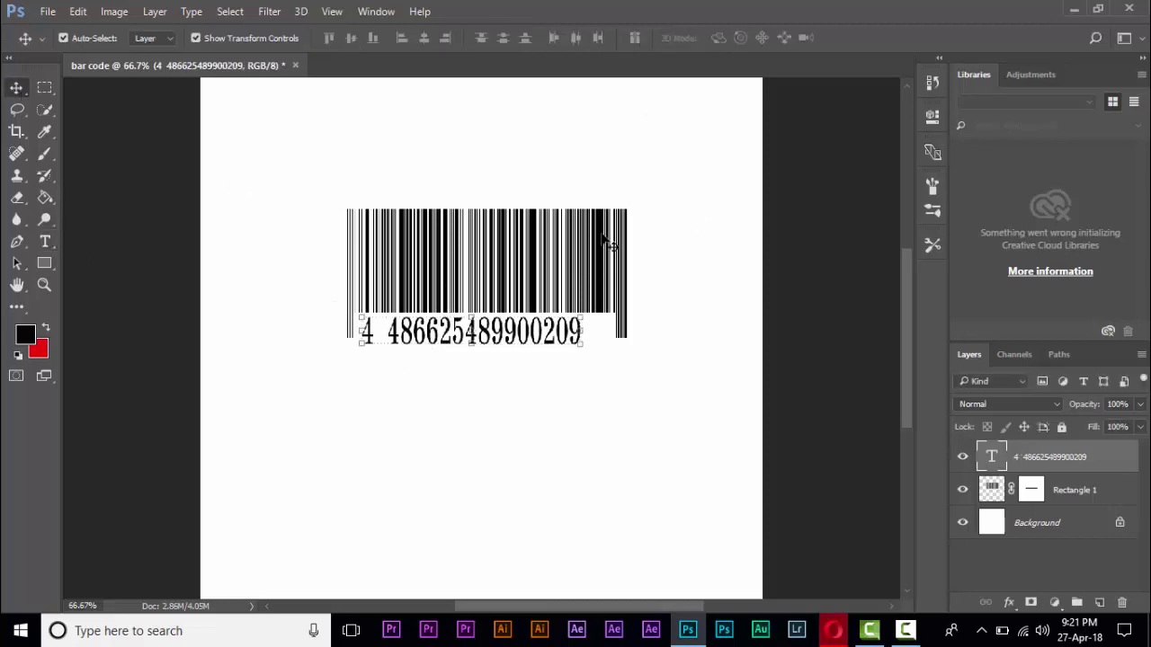
{"action": "left_click_drag", "start_coordinate": [502, 335], "coordinate": [478, 329]}
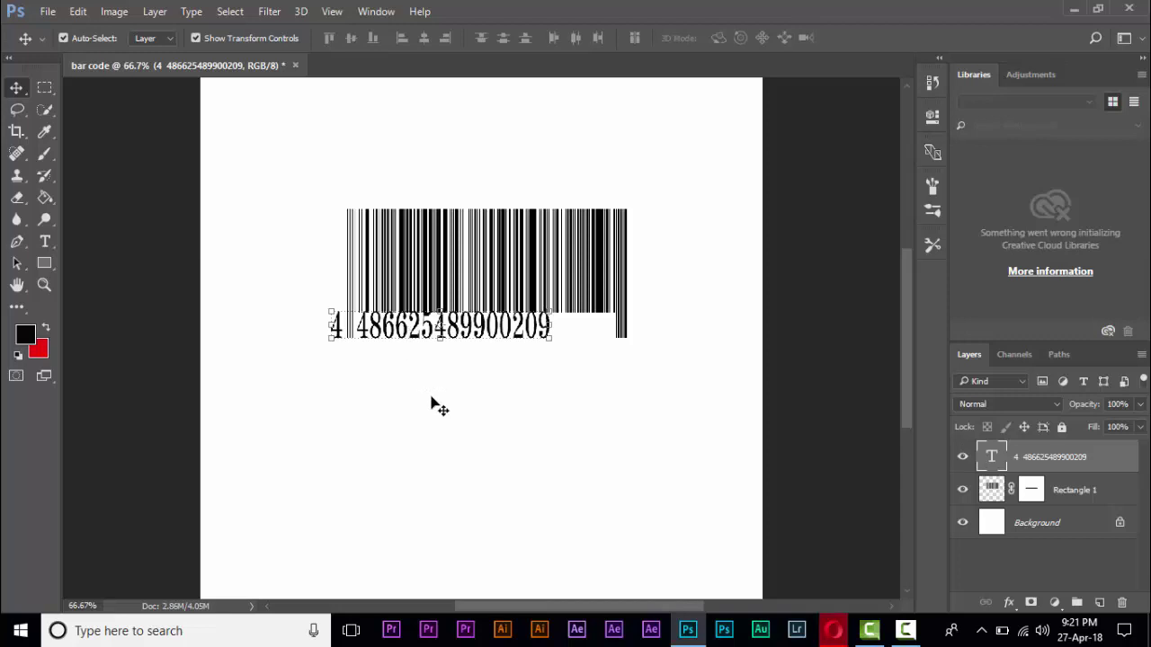
{"action": "left_click", "coordinate": [45, 241]}
{"action": "left_click", "coordinate": [45, 241]}
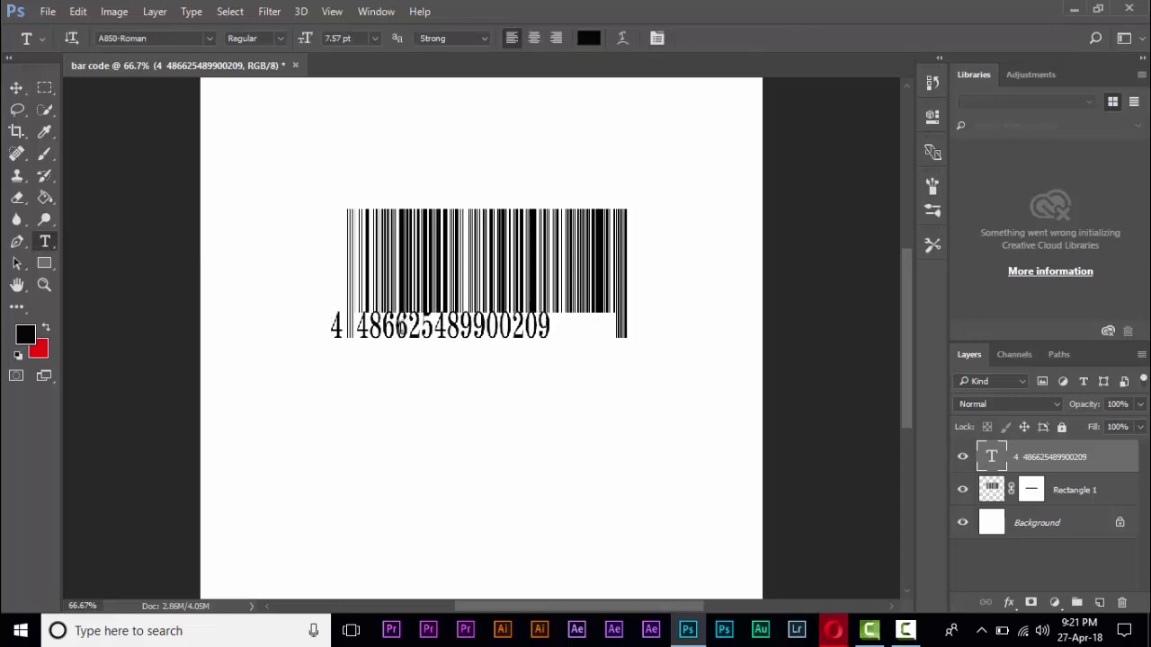
Add spaces to split the digits into groups 4, 4866, 2548, 990, 020, 9.
{"action": "left_click", "coordinate": [404, 328]}
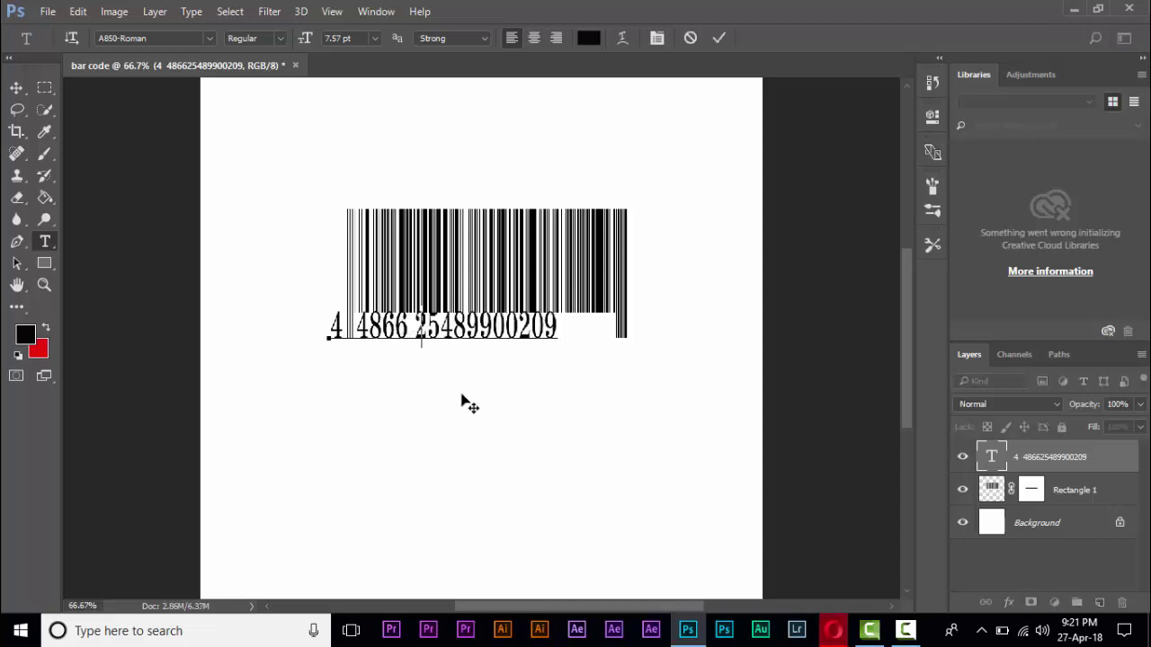
{"action": "left_click", "coordinate": [474, 329]}
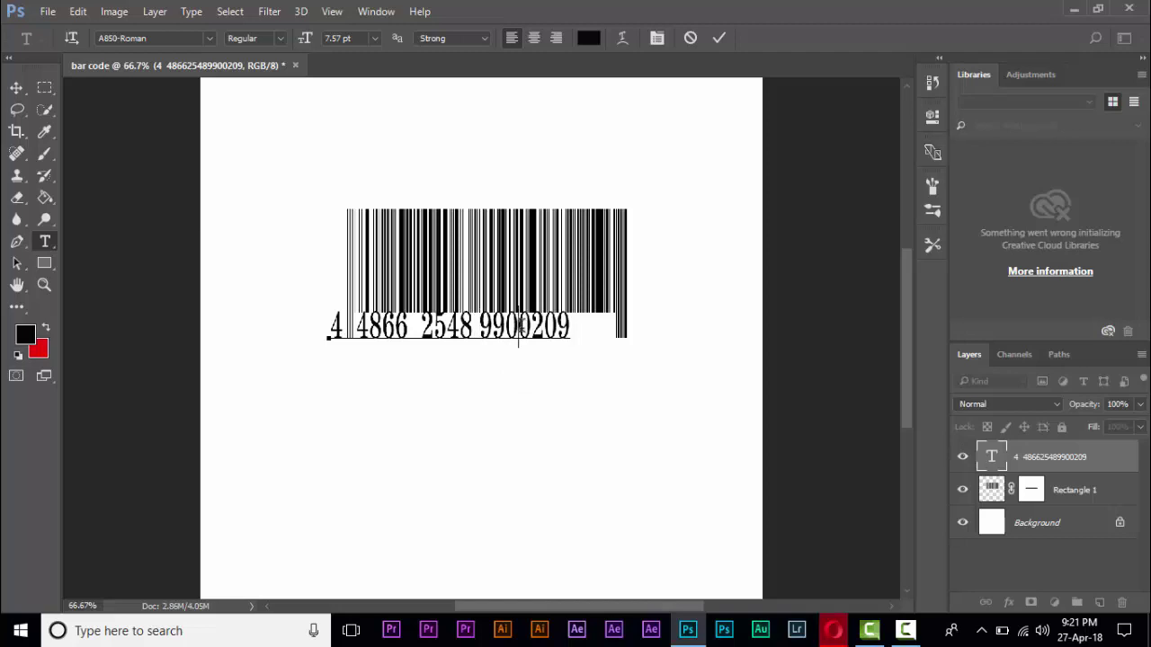
{"action": "left_click", "coordinate": [519, 329]}
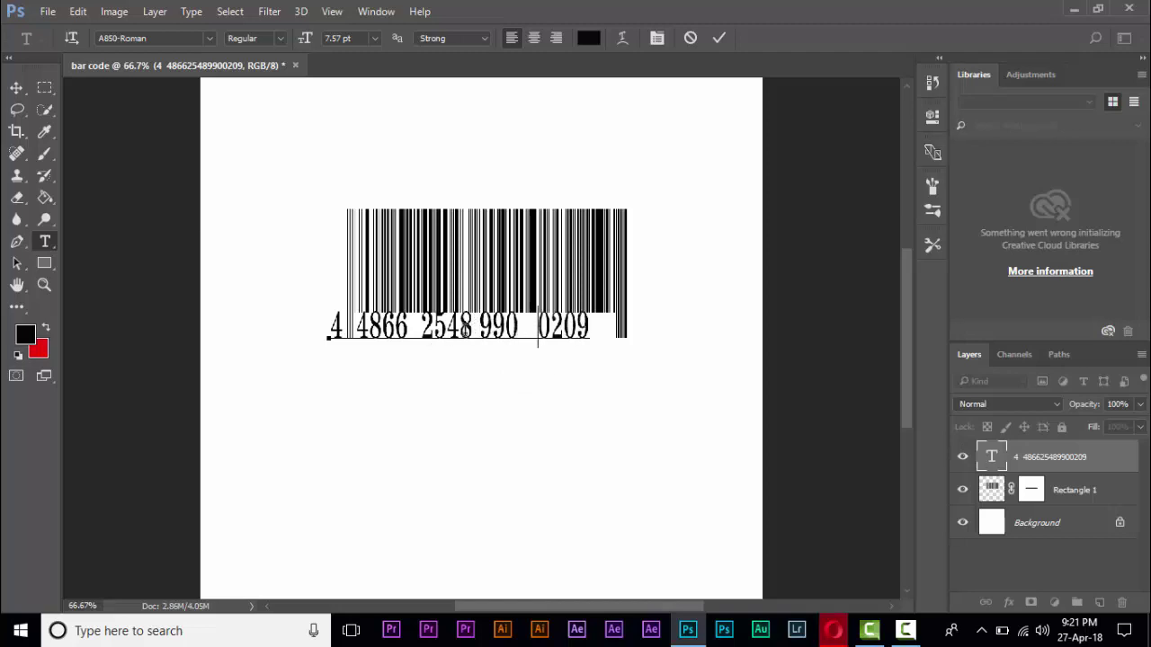
{"action": "left_click", "coordinate": [478, 329]}
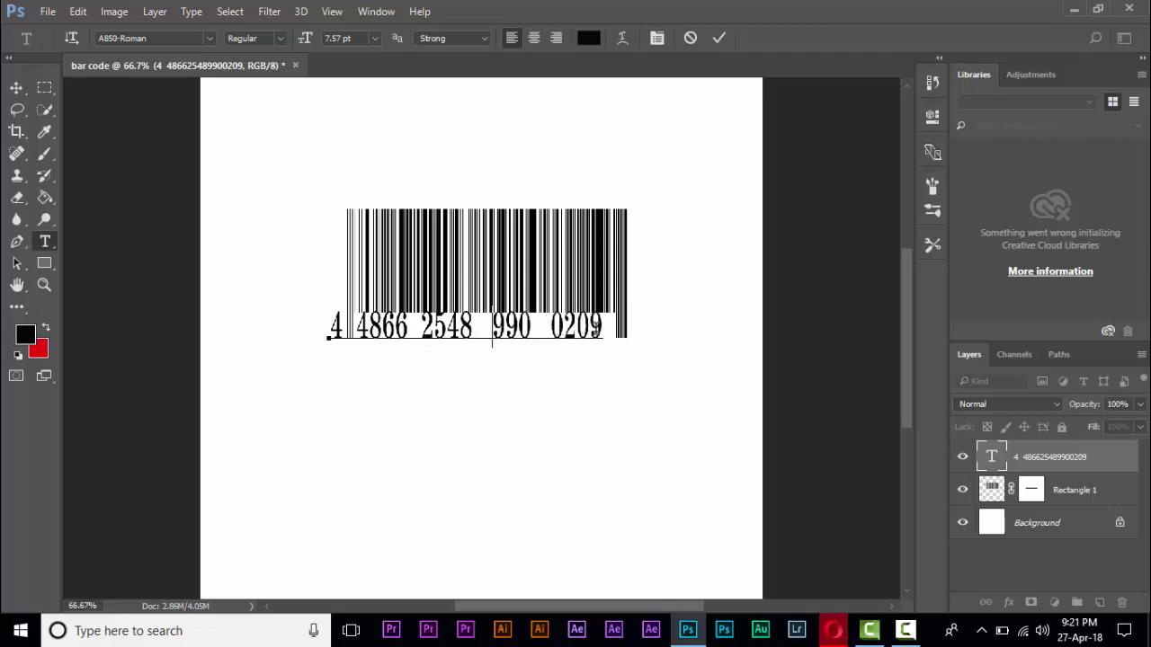
{"action": "left_click", "coordinate": [590, 329]}
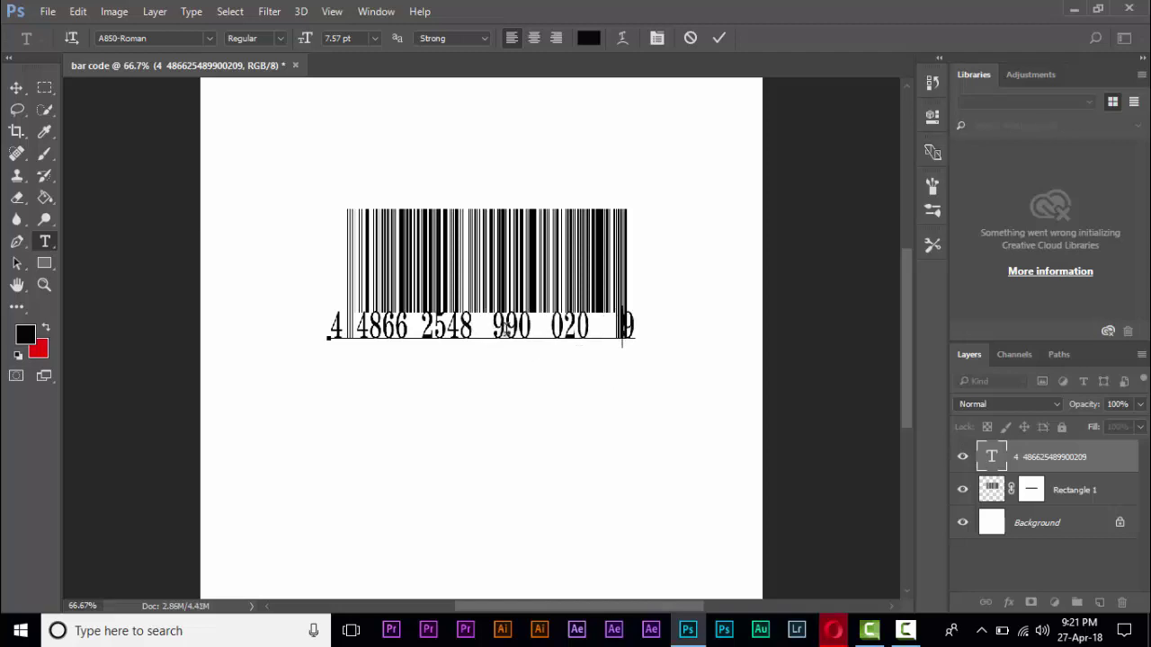
{"action": "left_click", "coordinate": [357, 326]}
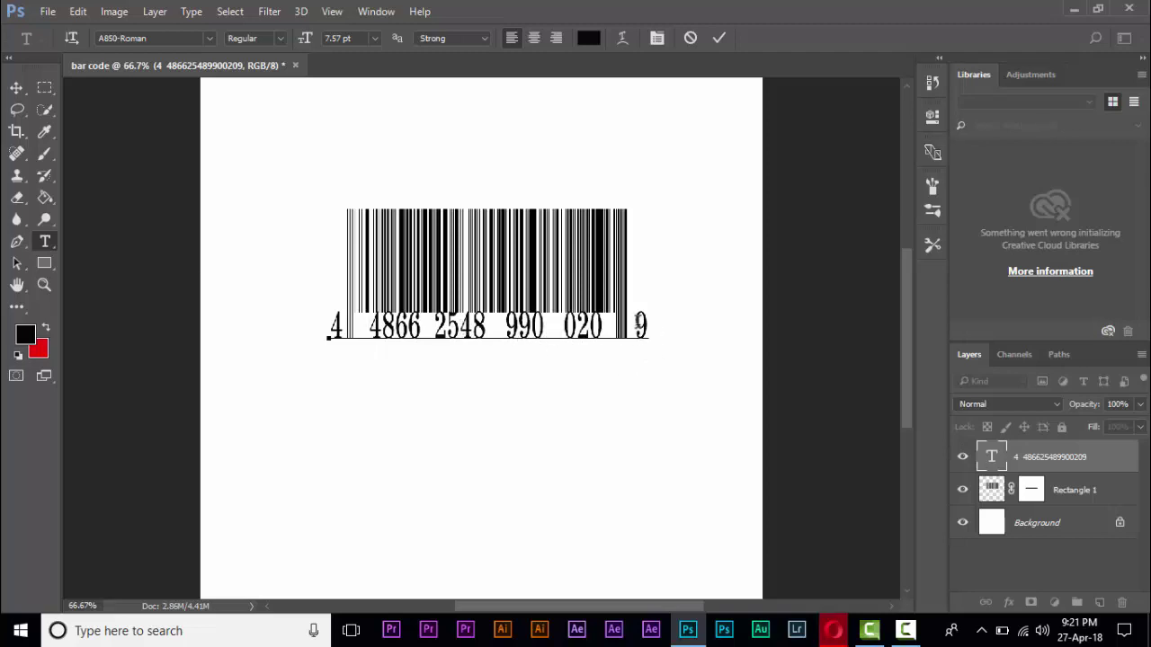
{"action": "left_click", "coordinate": [639, 323]}
{"action": "key", "text": "BackSpace"}
{"action": "left_click", "coordinate": [370, 327]}
{"action": "key", "text": "BackSpace"}
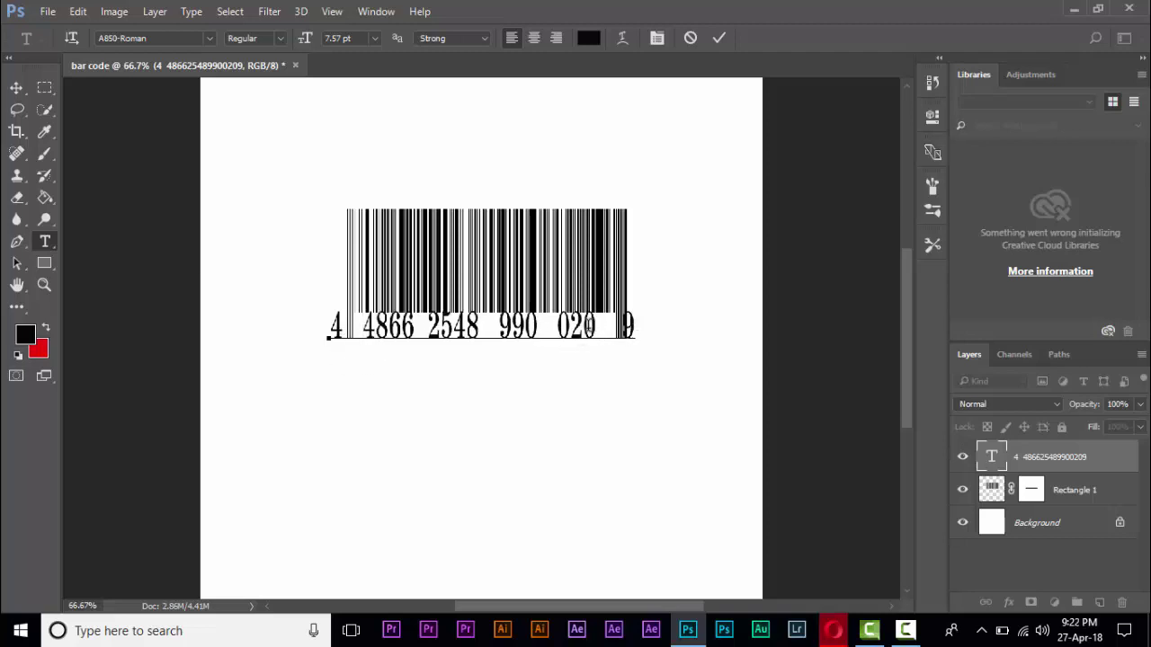
{"action": "left_click", "coordinate": [584, 328]}
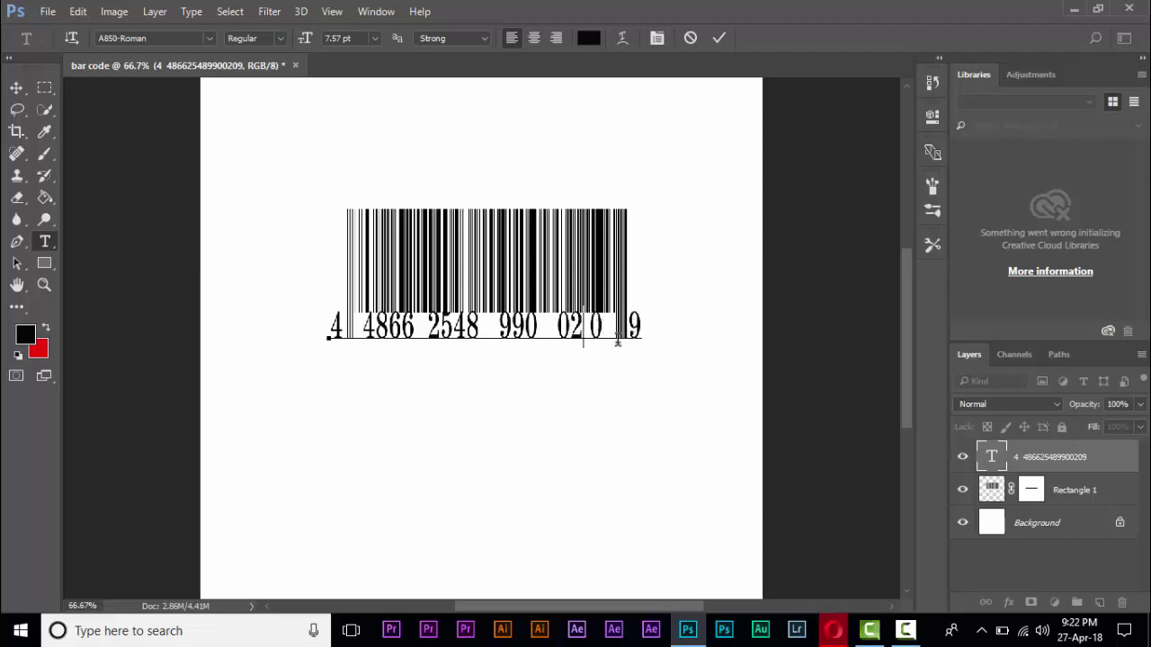
{"action": "key", "text": "Delete"}
{"action": "left_click", "coordinate": [363, 328]}
{"action": "key", "text": "BackSpace"}
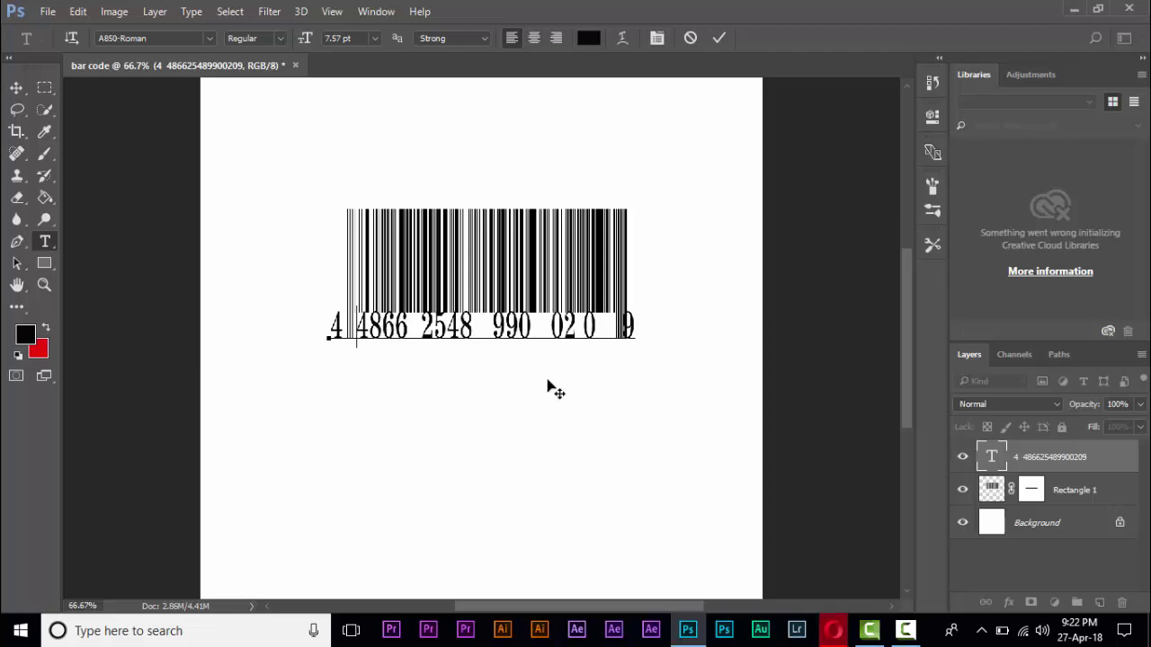
{"action": "left_click", "coordinate": [596, 335]}
{"action": "key", "text": "BackSpace"}
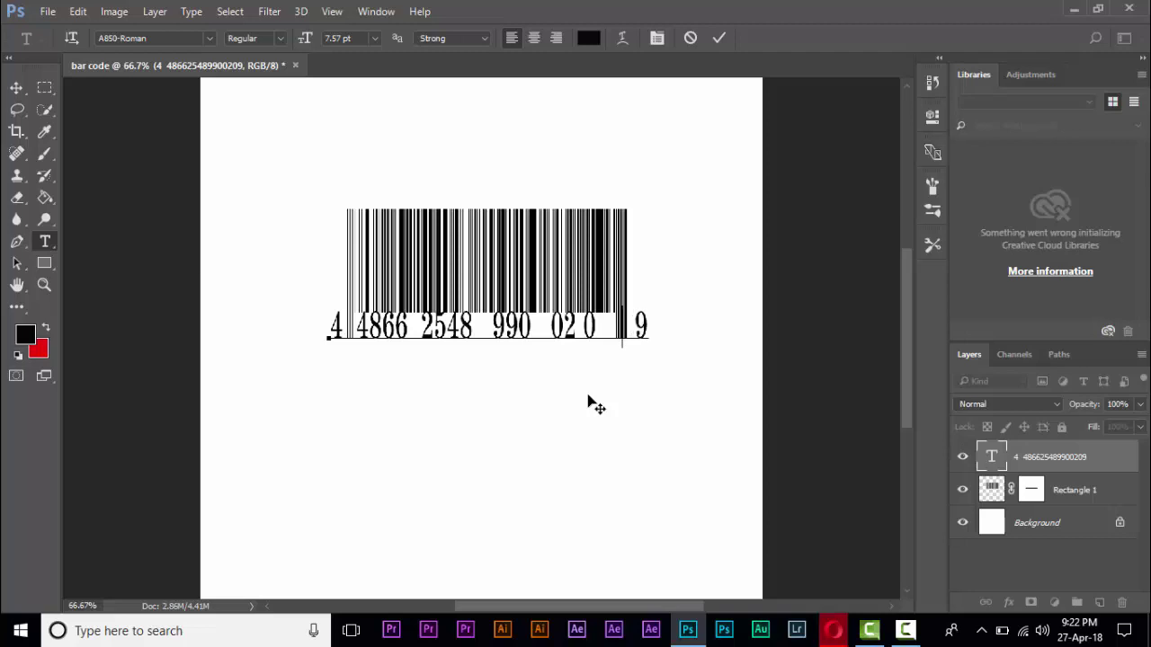
{"action": "key", "text": "BackSpace"}
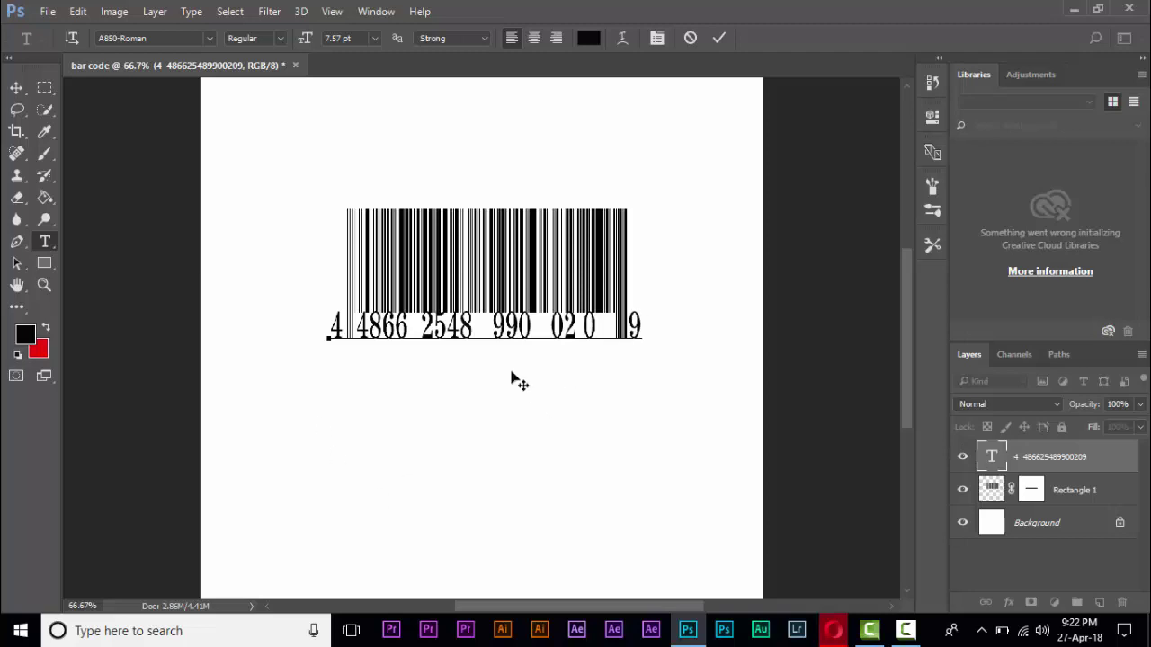
{"action": "left_click", "coordinate": [703, 352]}
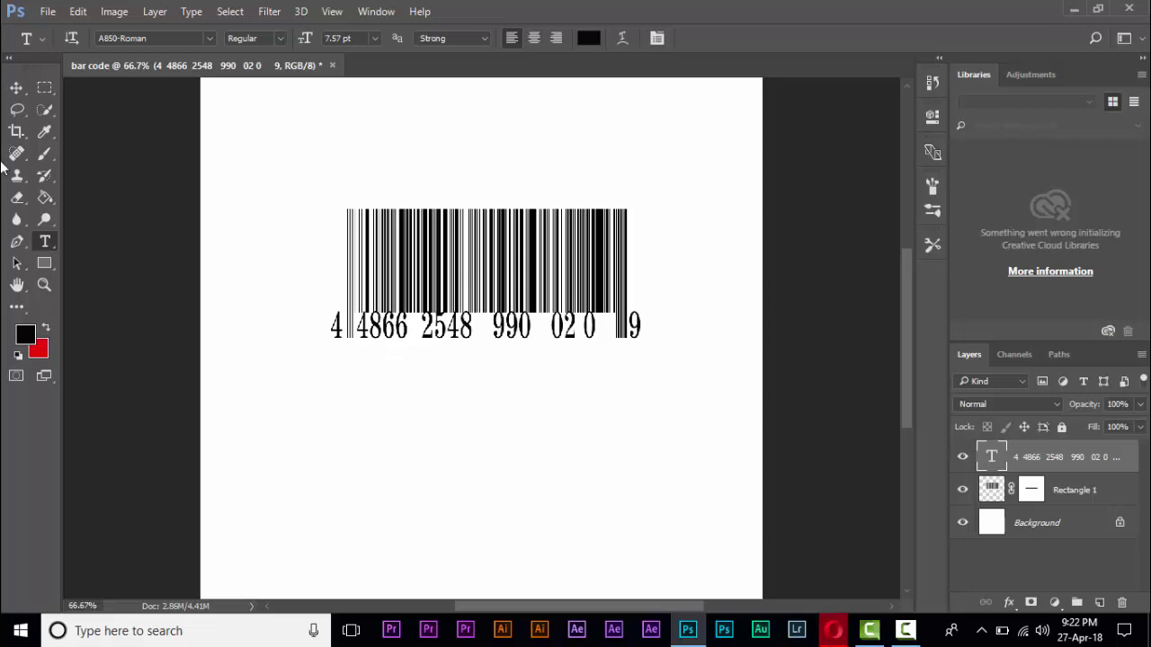
Nudge the Rectangle 1 bars up slightly and select both bars and number layers.
{"action": "left_click", "coordinate": [16, 87]}
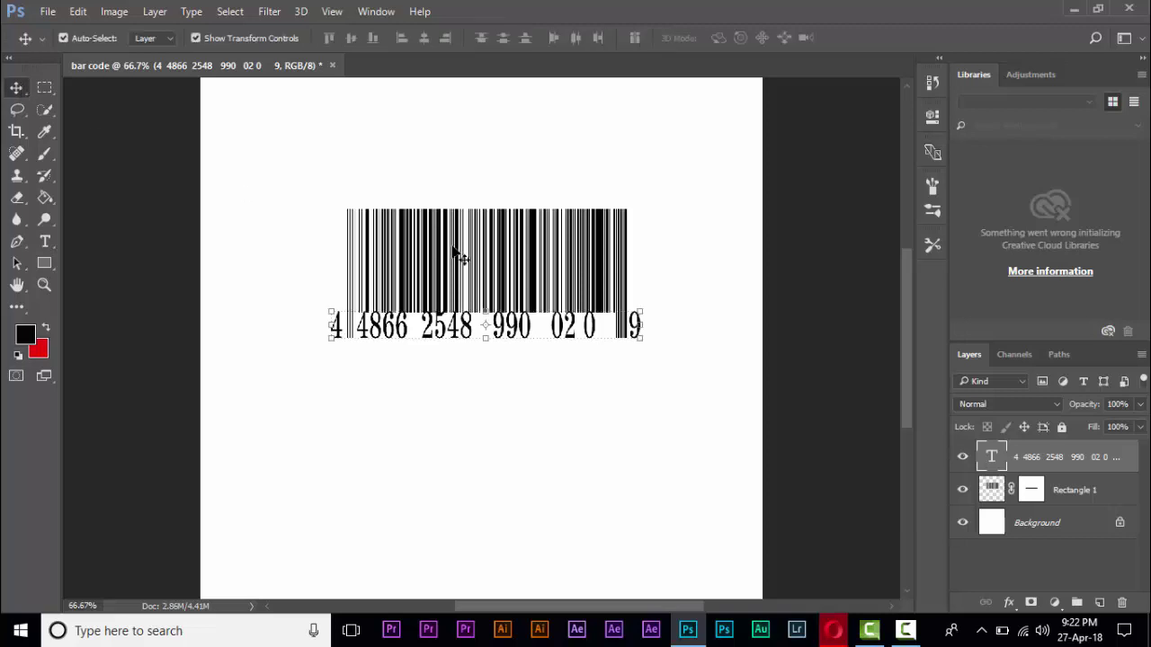
{"action": "left_click", "coordinate": [504, 265]}
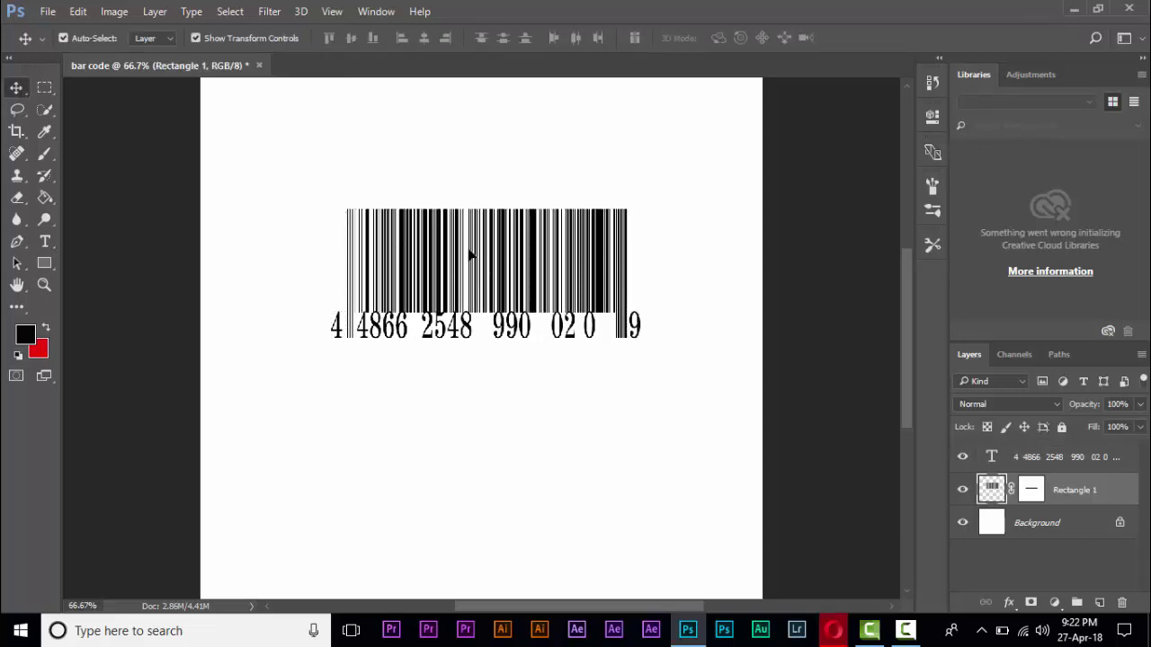
{"action": "mouse_move", "coordinate": [472, 257]}
{"action": "left_mouse_down"}
{"action": "mouse_move", "coordinate": [469, 241]}
{"action": "mouse_move", "coordinate": [458, 249]}
{"action": "left_mouse_up"}
{"action": "left_click", "coordinate": [468, 248]}
{"action": "mouse_move", "coordinate": [458, 333]}
{"action": "left_mouse_down"}
{"action": "mouse_move", "coordinate": [426, 239]}
{"action": "mouse_move", "coordinate": [427, 259]}
{"action": "left_mouse_up"}
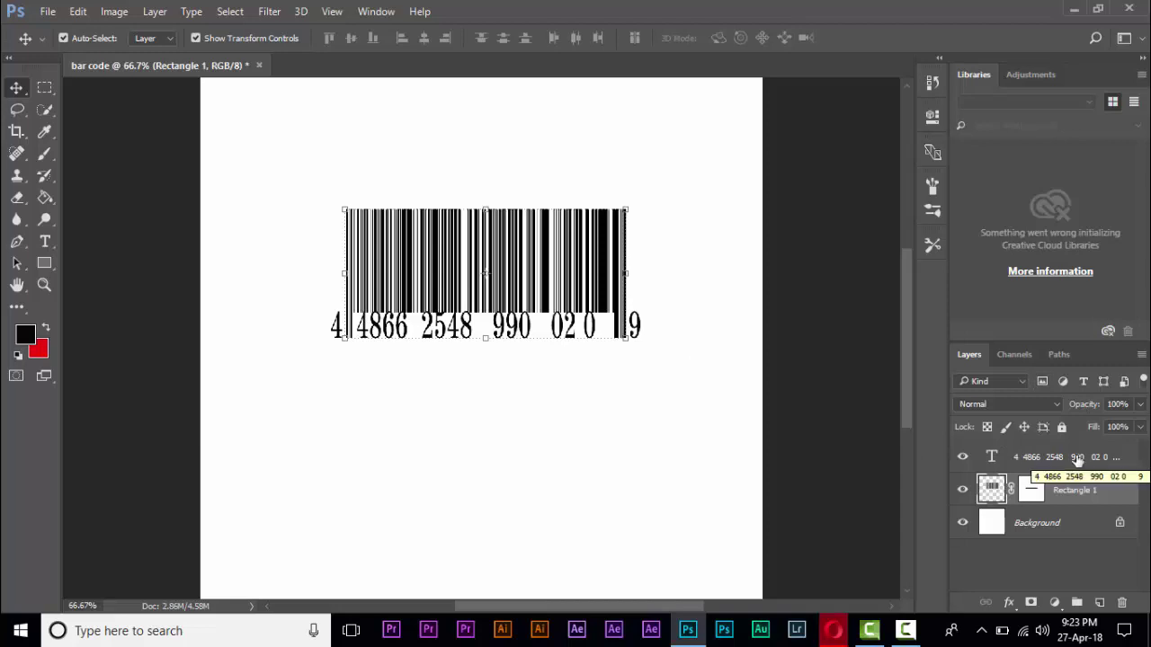
{"action": "left_click", "coordinate": [1079, 460], "text": "shift"}
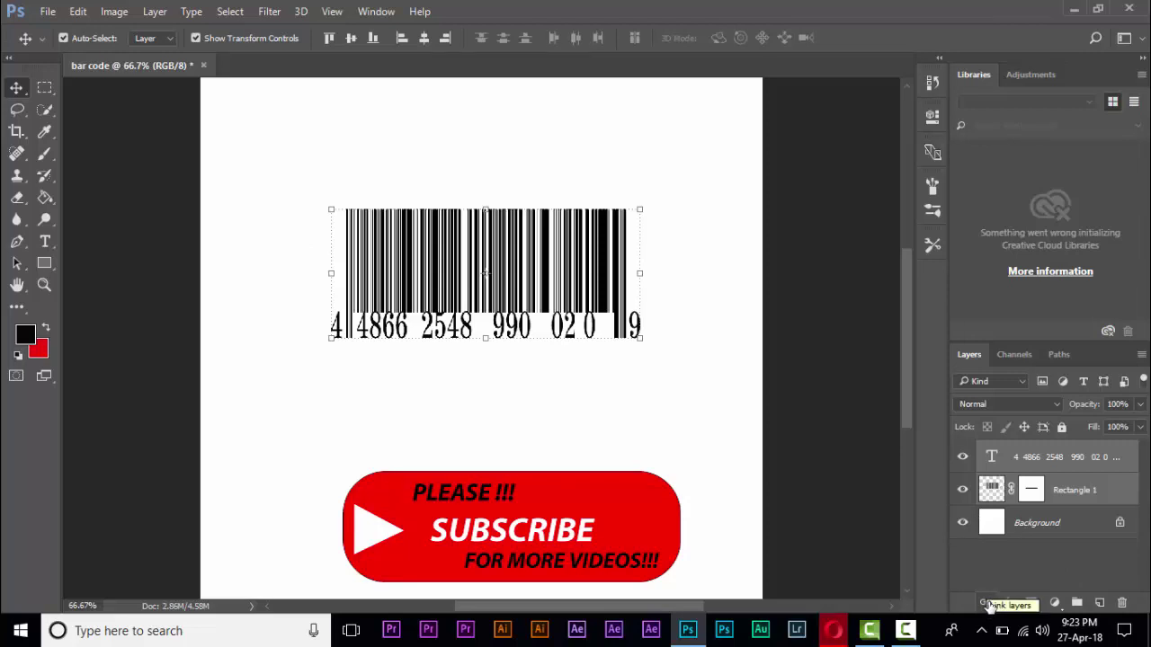
Link the bars and number layers and move them just left of canvas centre.
{"action": "left_click", "coordinate": [986, 602]}
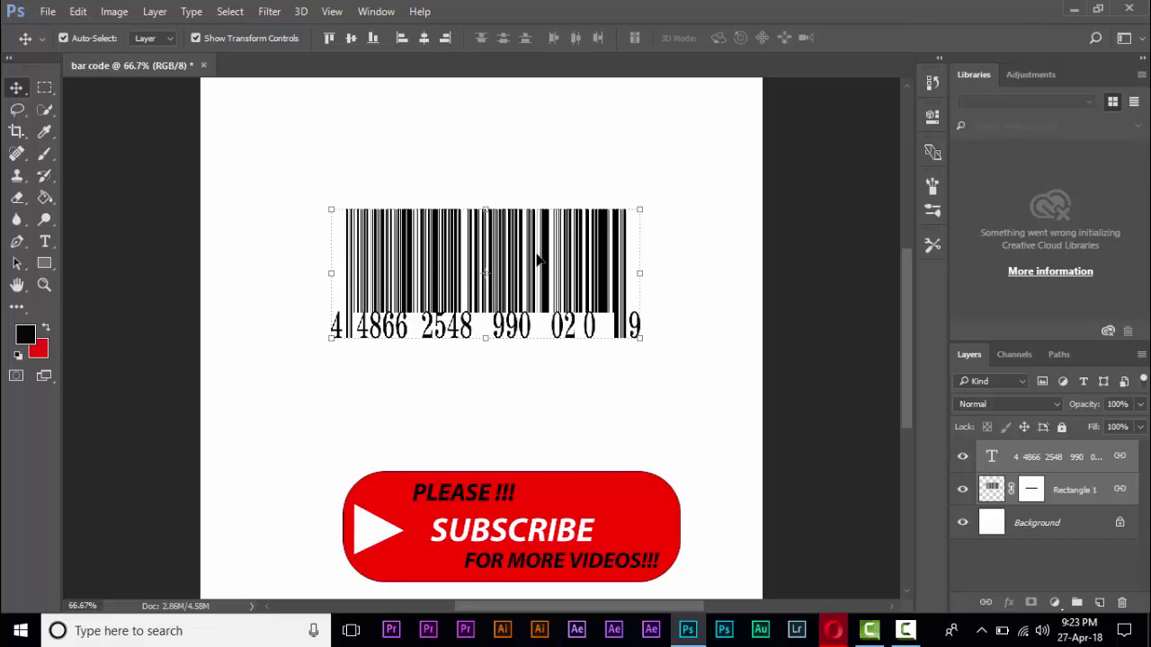
{"action": "mouse_move", "coordinate": [538, 259]}
{"action": "left_mouse_down"}
{"action": "mouse_move", "coordinate": [578, 271]}
{"action": "mouse_move", "coordinate": [503, 297]}
{"action": "mouse_move", "coordinate": [428, 284]}
{"action": "mouse_move", "coordinate": [454, 311]}
{"action": "left_mouse_up"}
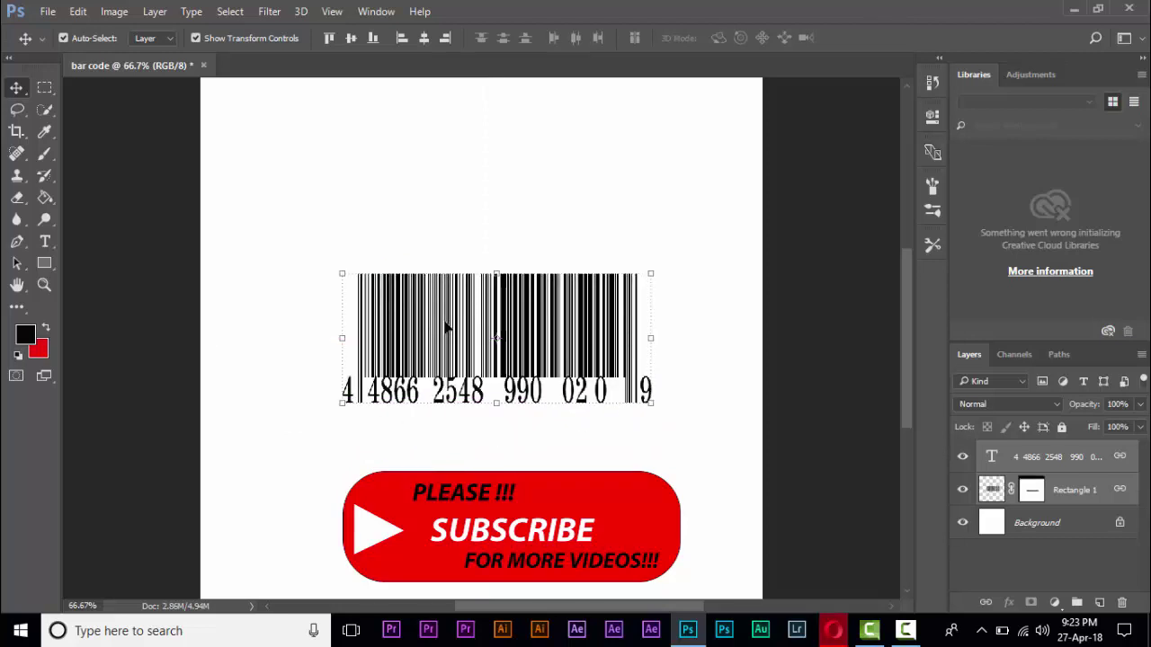
{"action": "left_click_drag", "start_coordinate": [460, 328], "coordinate": [402, 276]}
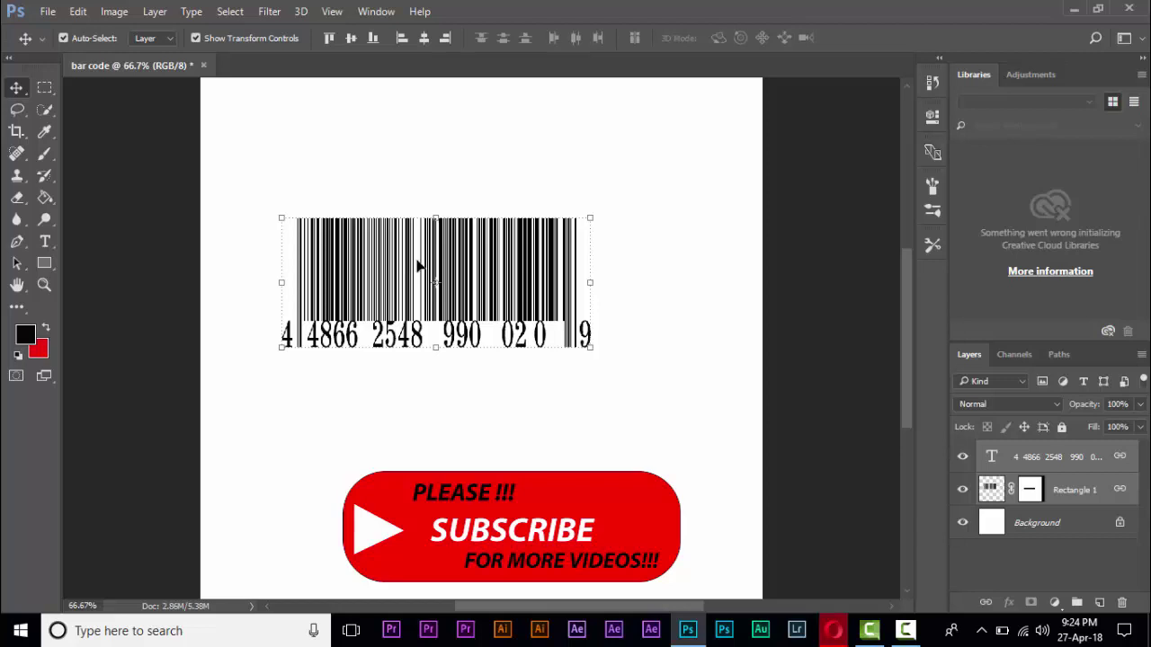
{"action": "left_click", "coordinate": [339, 152]}
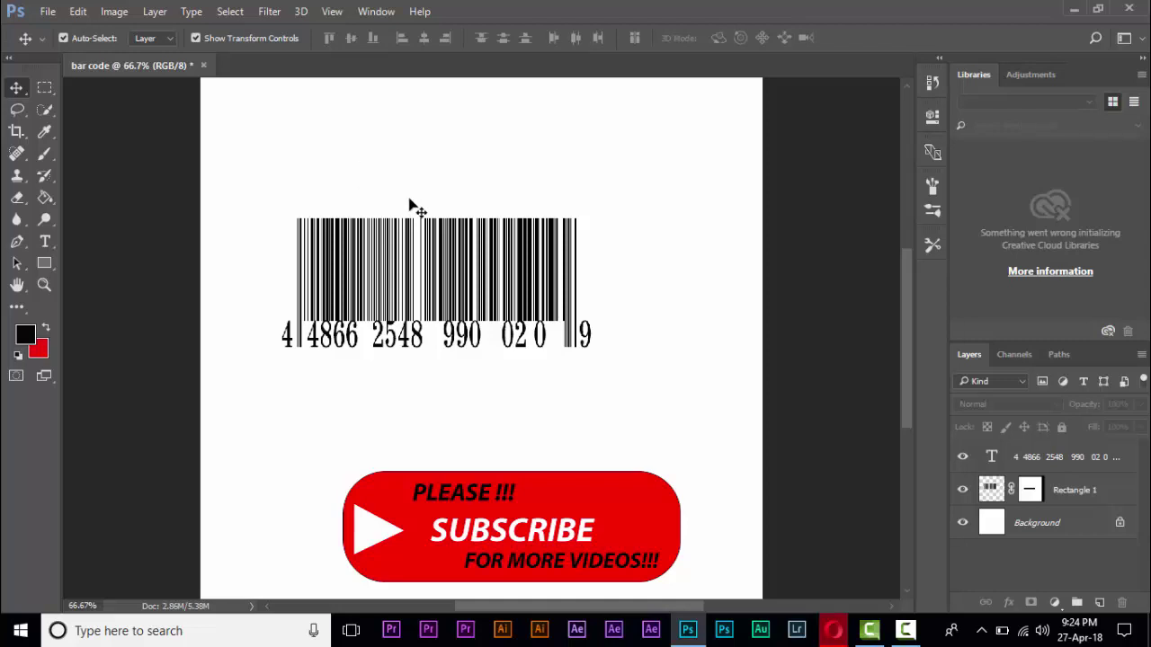
Drag the linked barcode and digits to roughly the horizontal centre of the canvas.
{"action": "left_click_drag", "start_coordinate": [479, 274], "coordinate": [544, 312]}
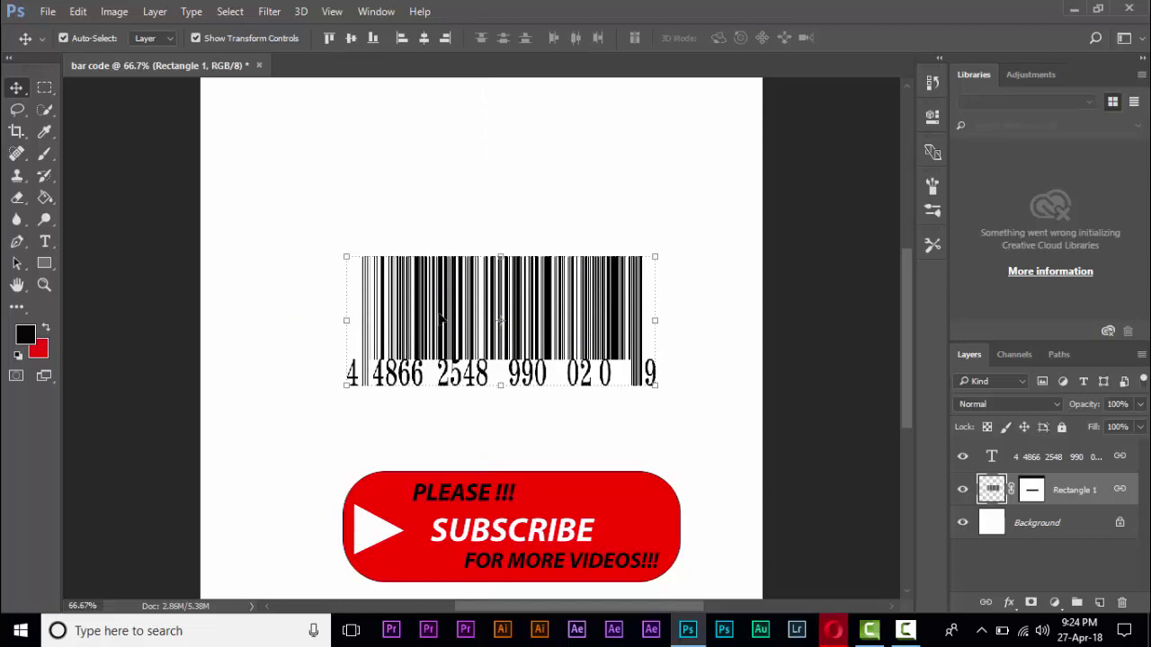
{"action": "left_click_drag", "start_coordinate": [441, 321], "coordinate": [412, 307]}
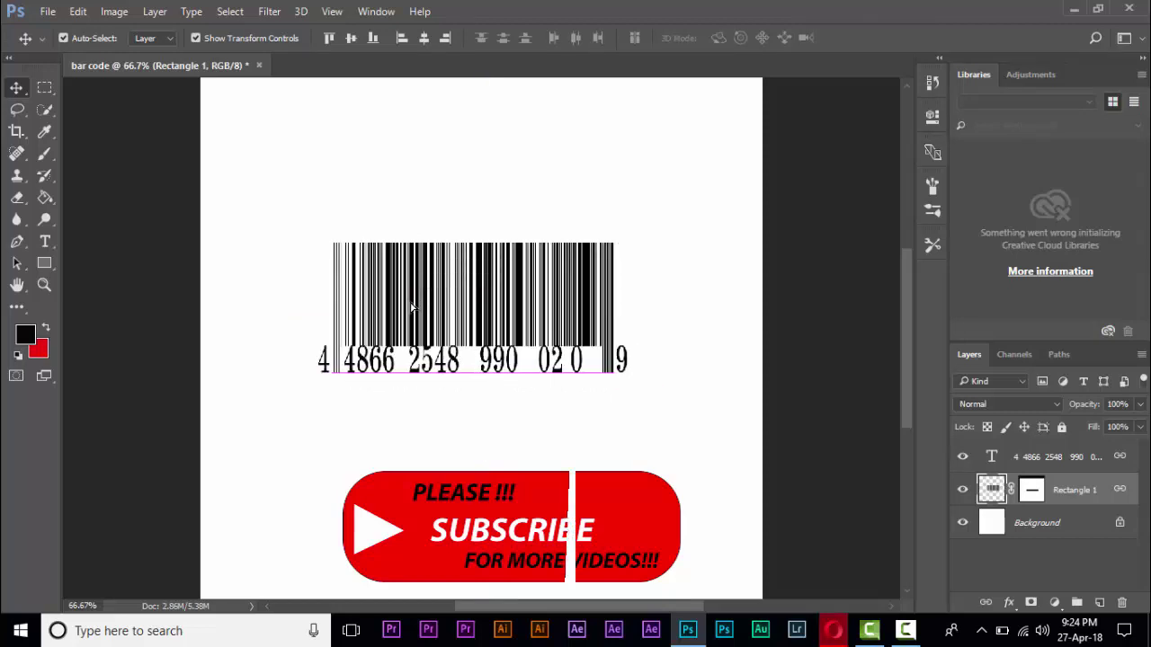